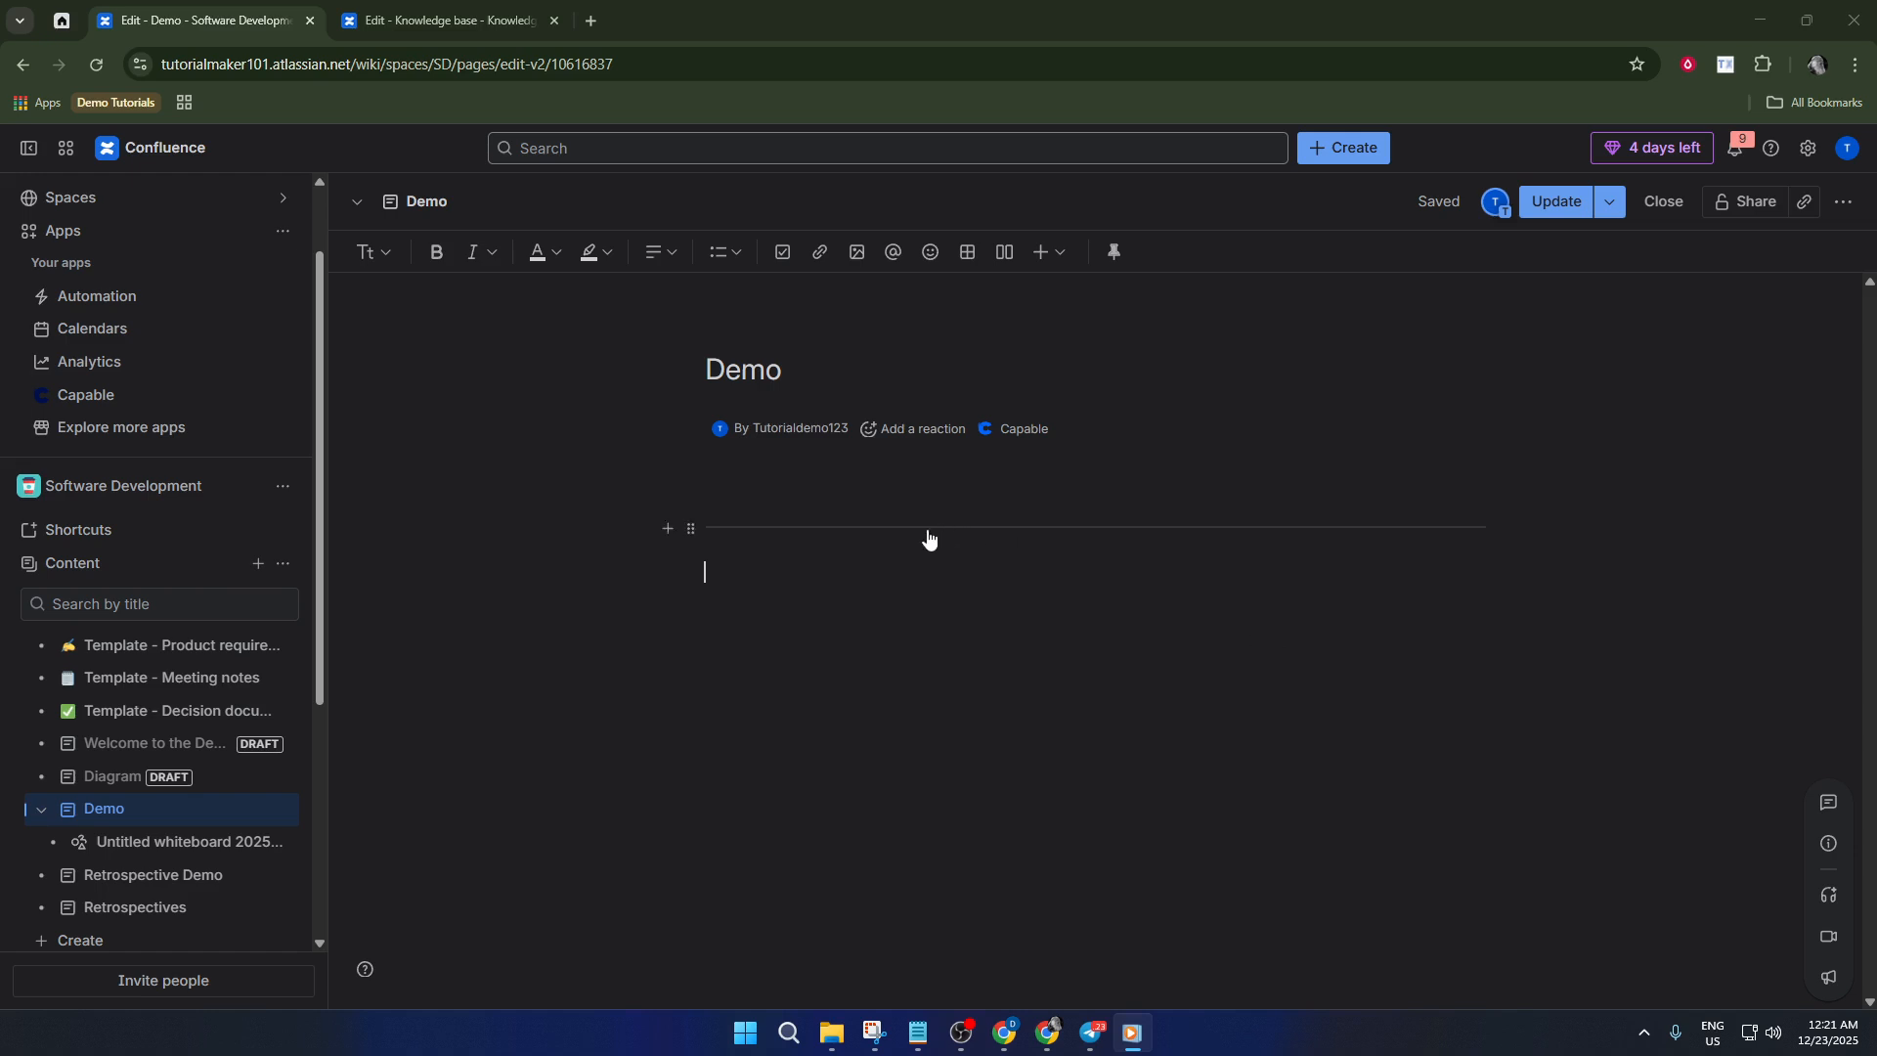
# Insert a Cards element below the divider on the Demo page.
pyautogui.click(860, 571)
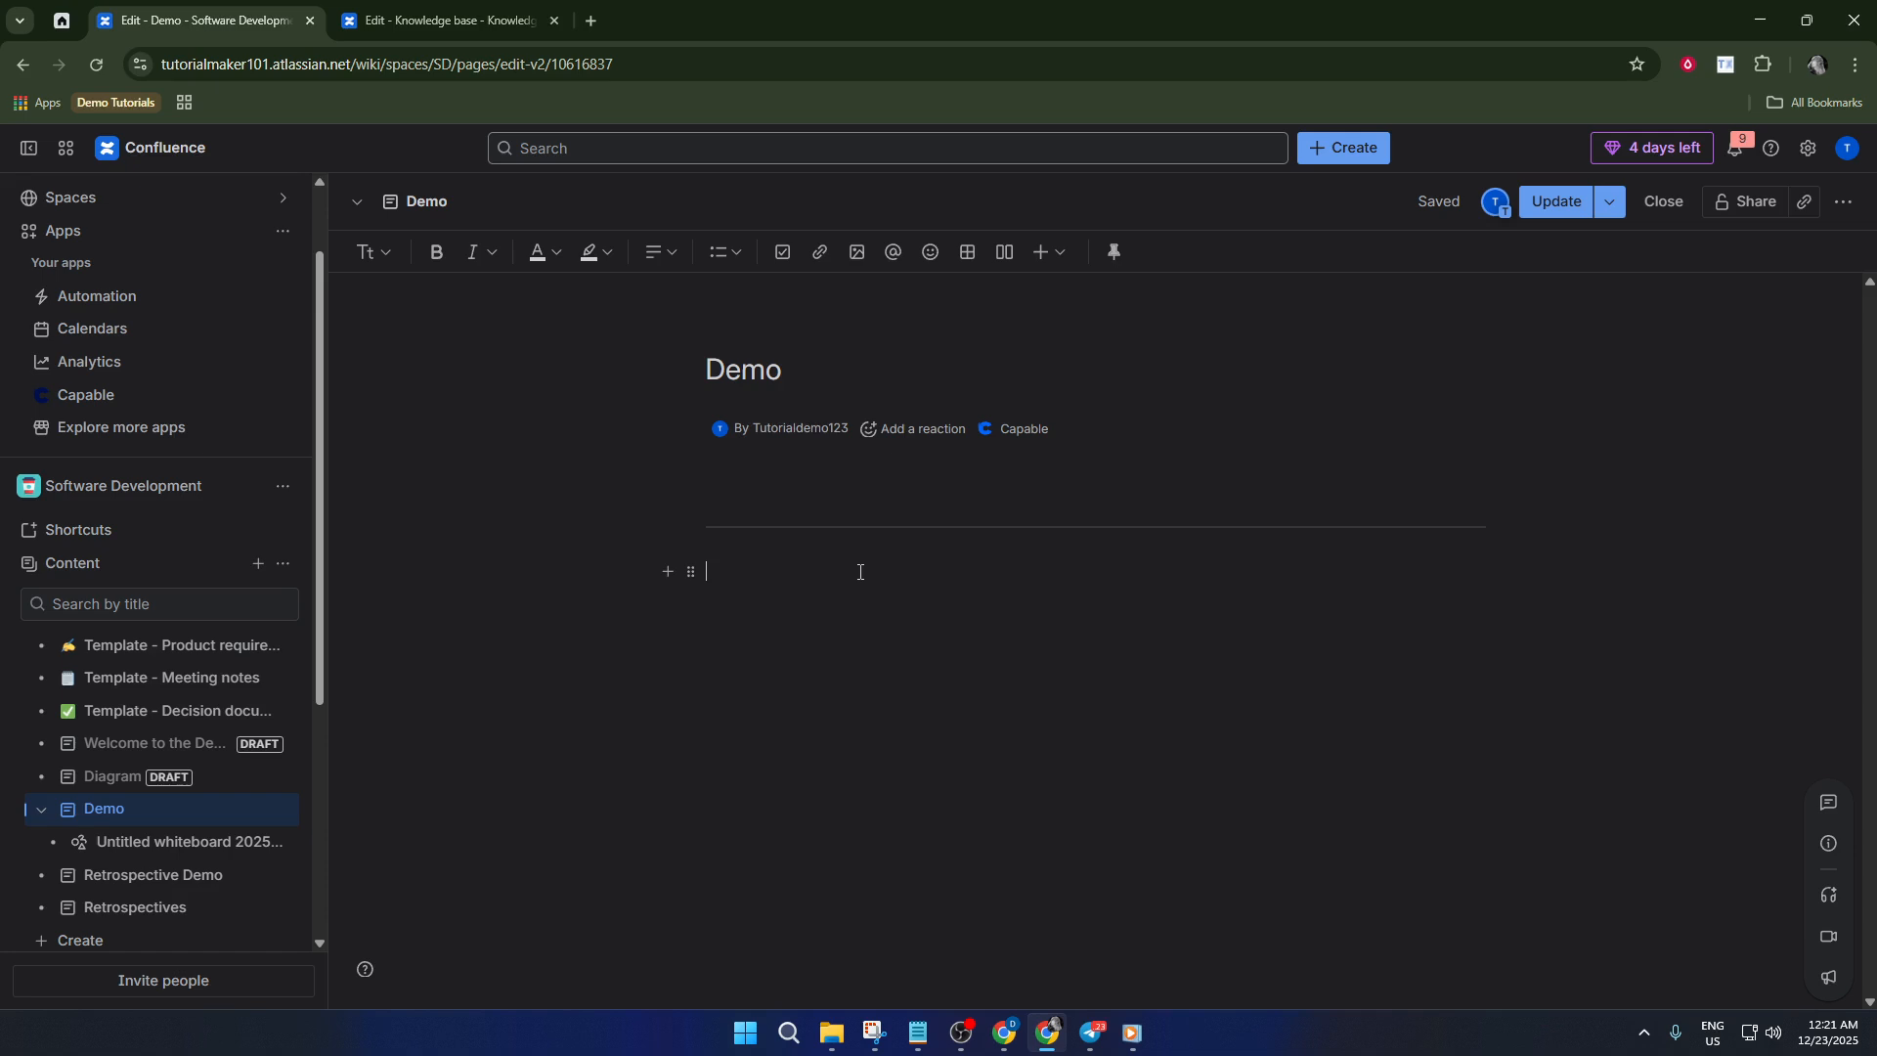
pyautogui.write('/car')
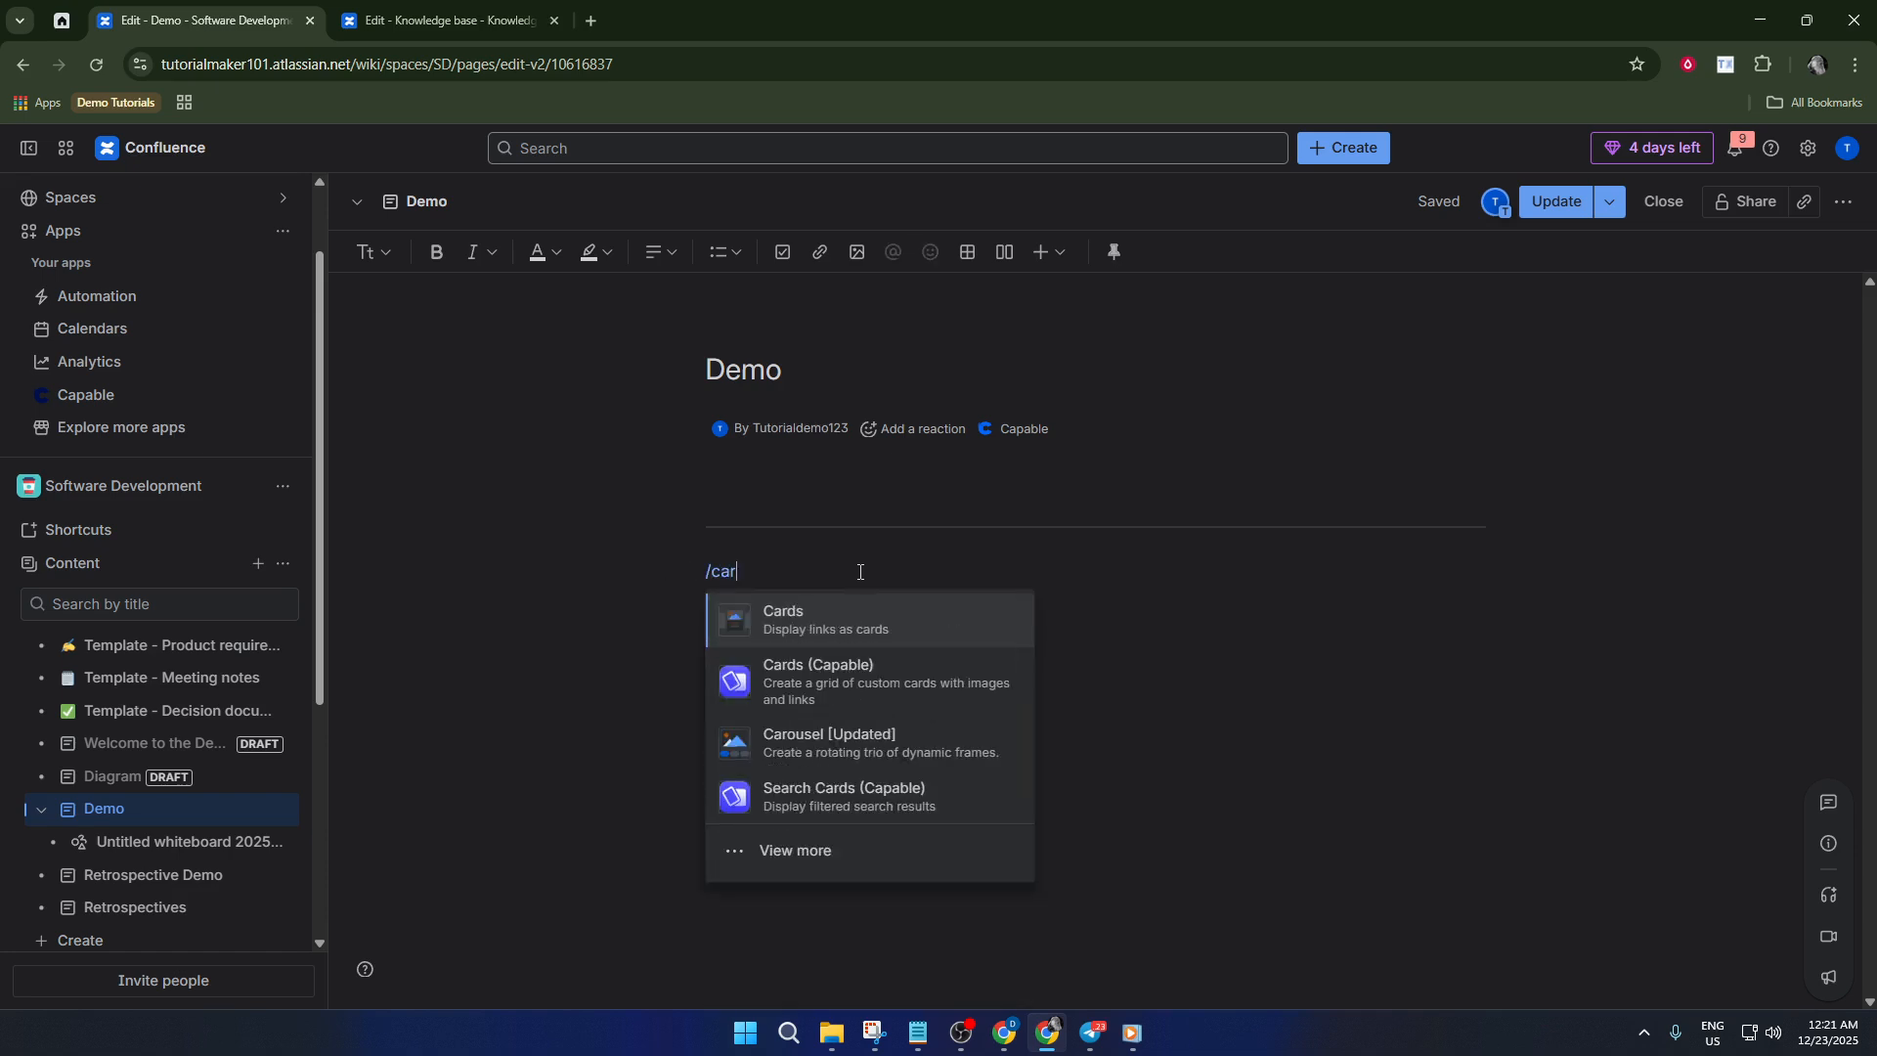
pyautogui.click(841, 631)
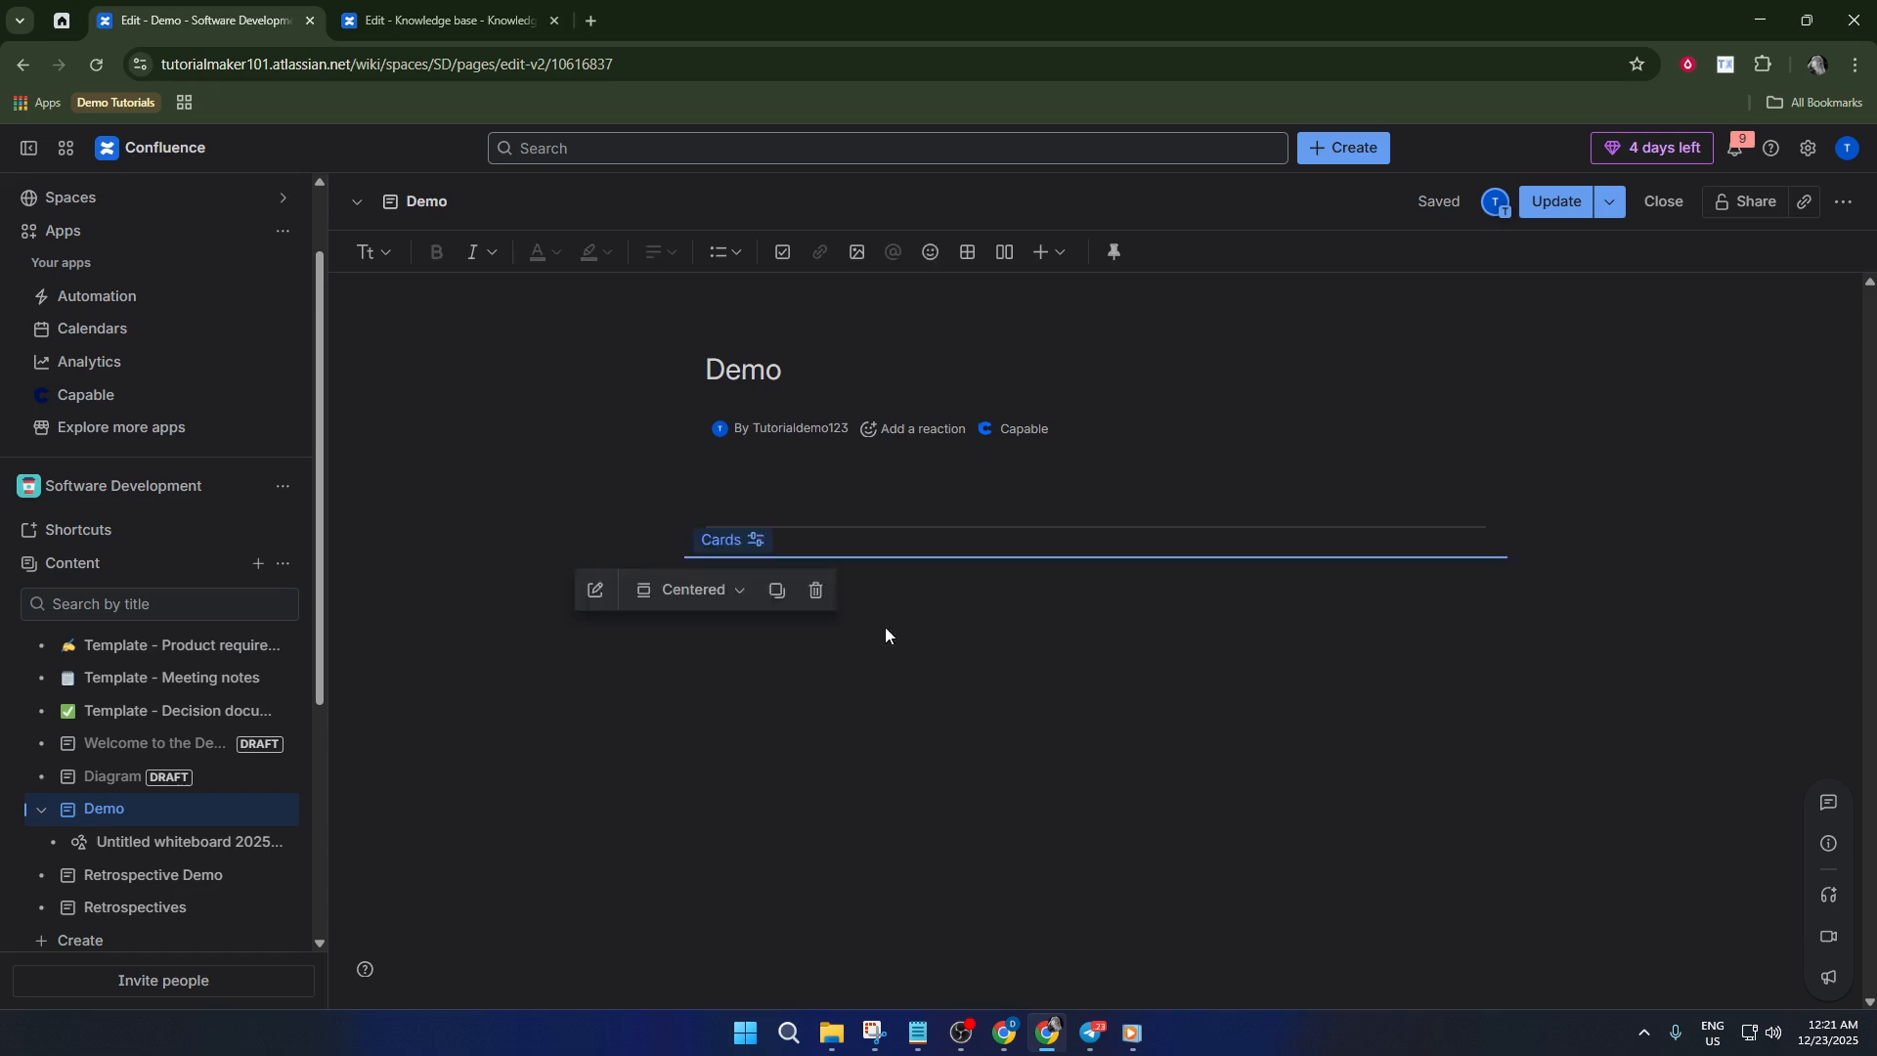
pyautogui.scroll(-1, 1076, 768)
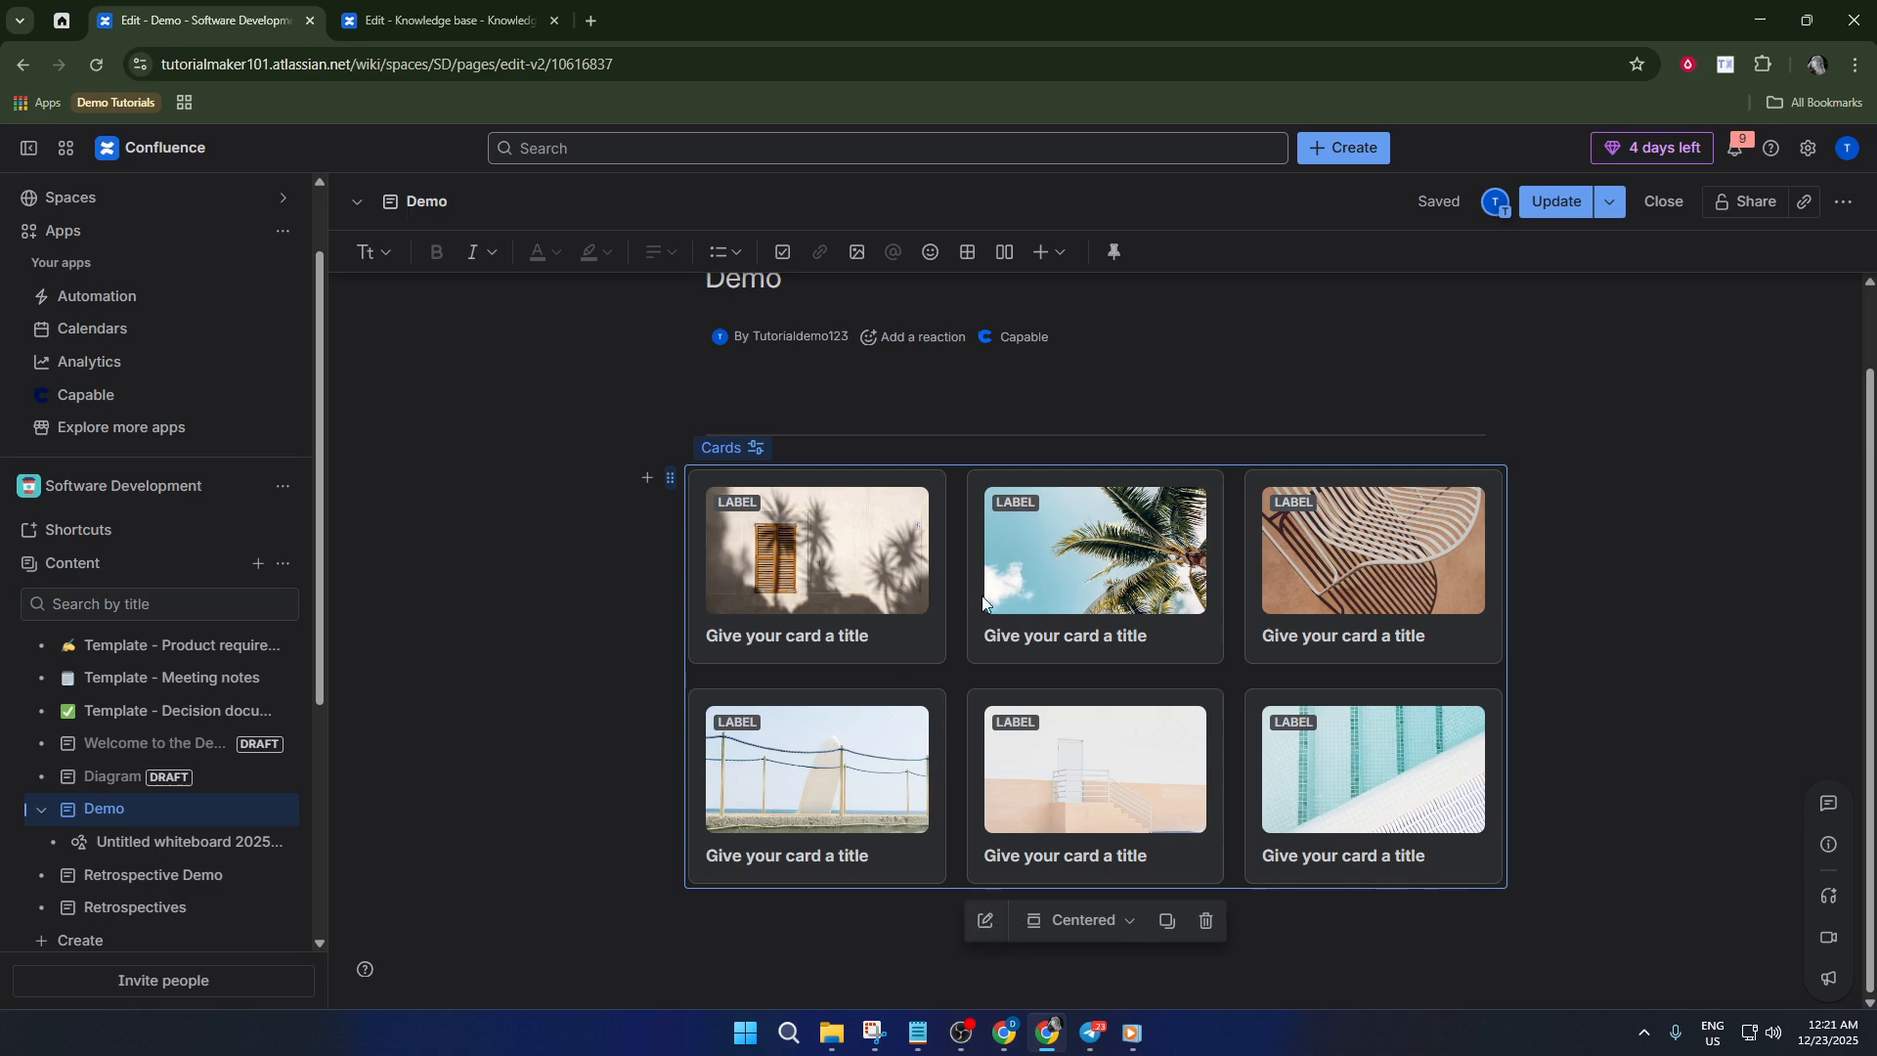
# Open the Cards element's settings, check the display and size options, and show its content settings.
pyautogui.click(985, 922)
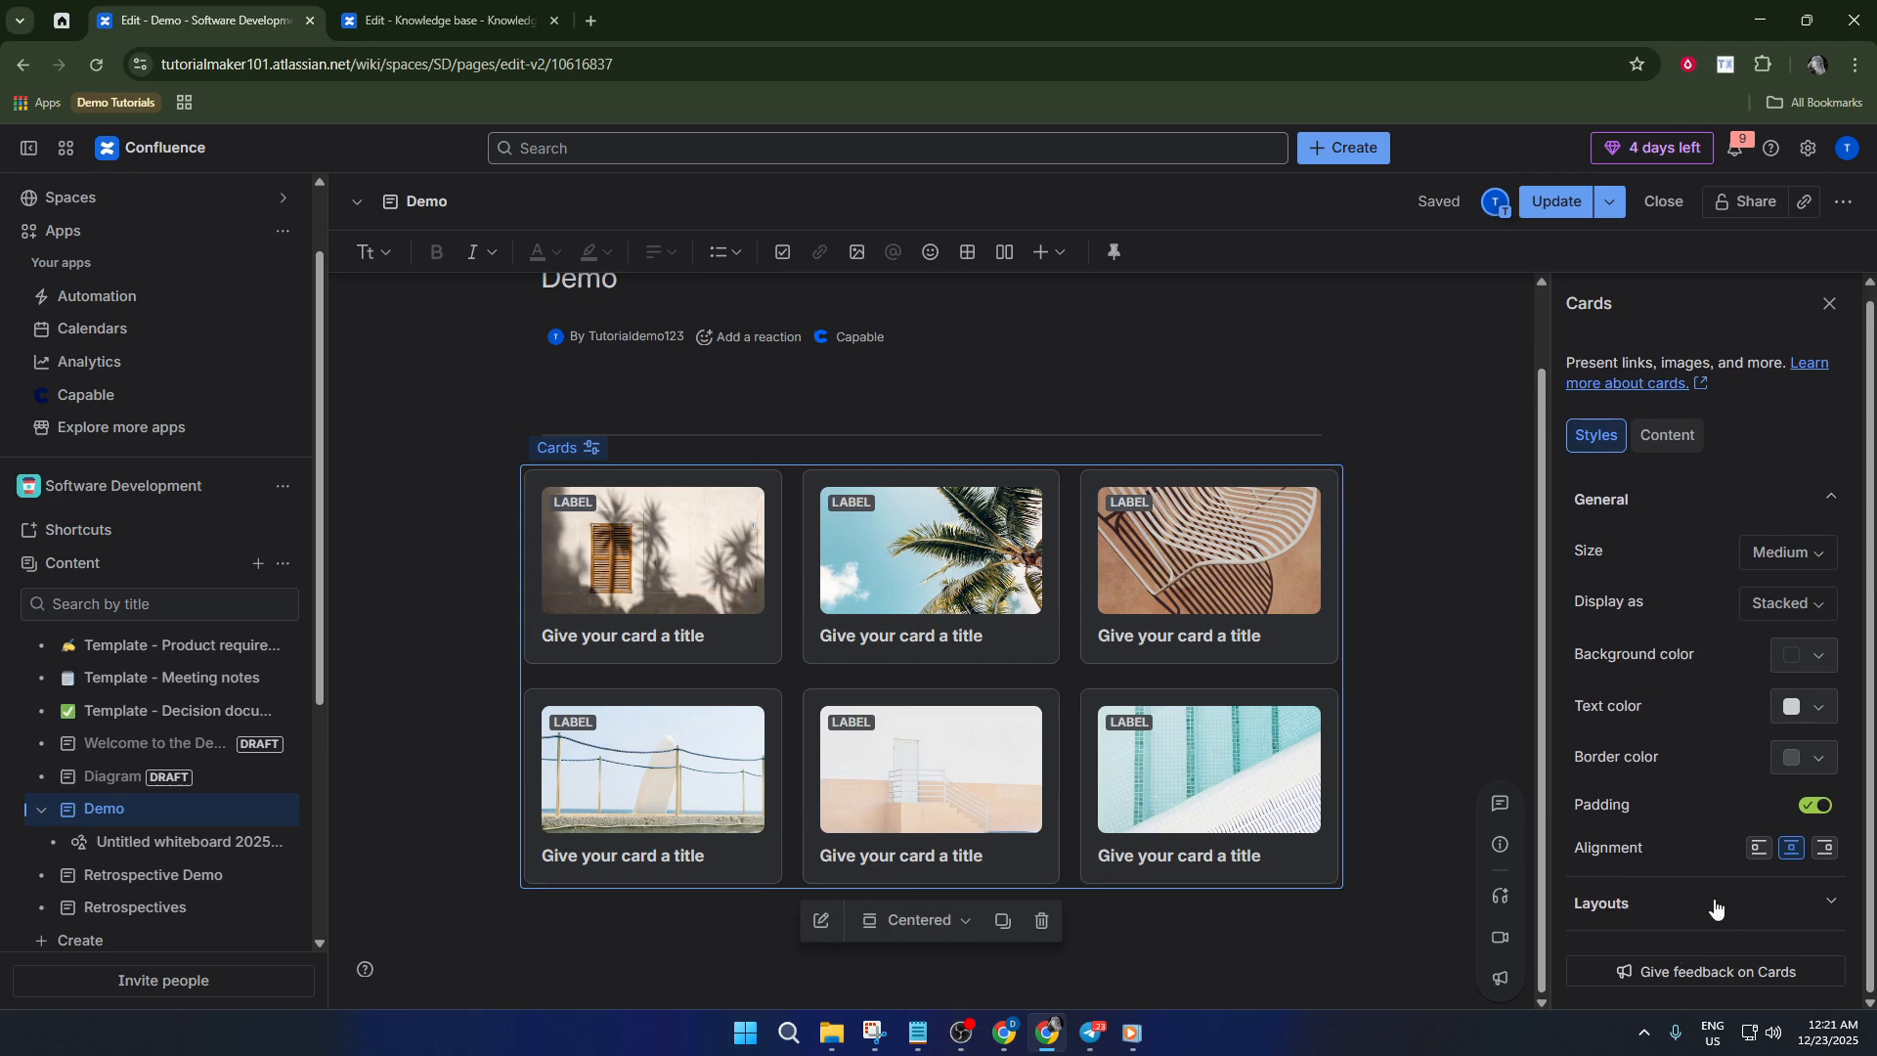
pyautogui.click(1802, 603)
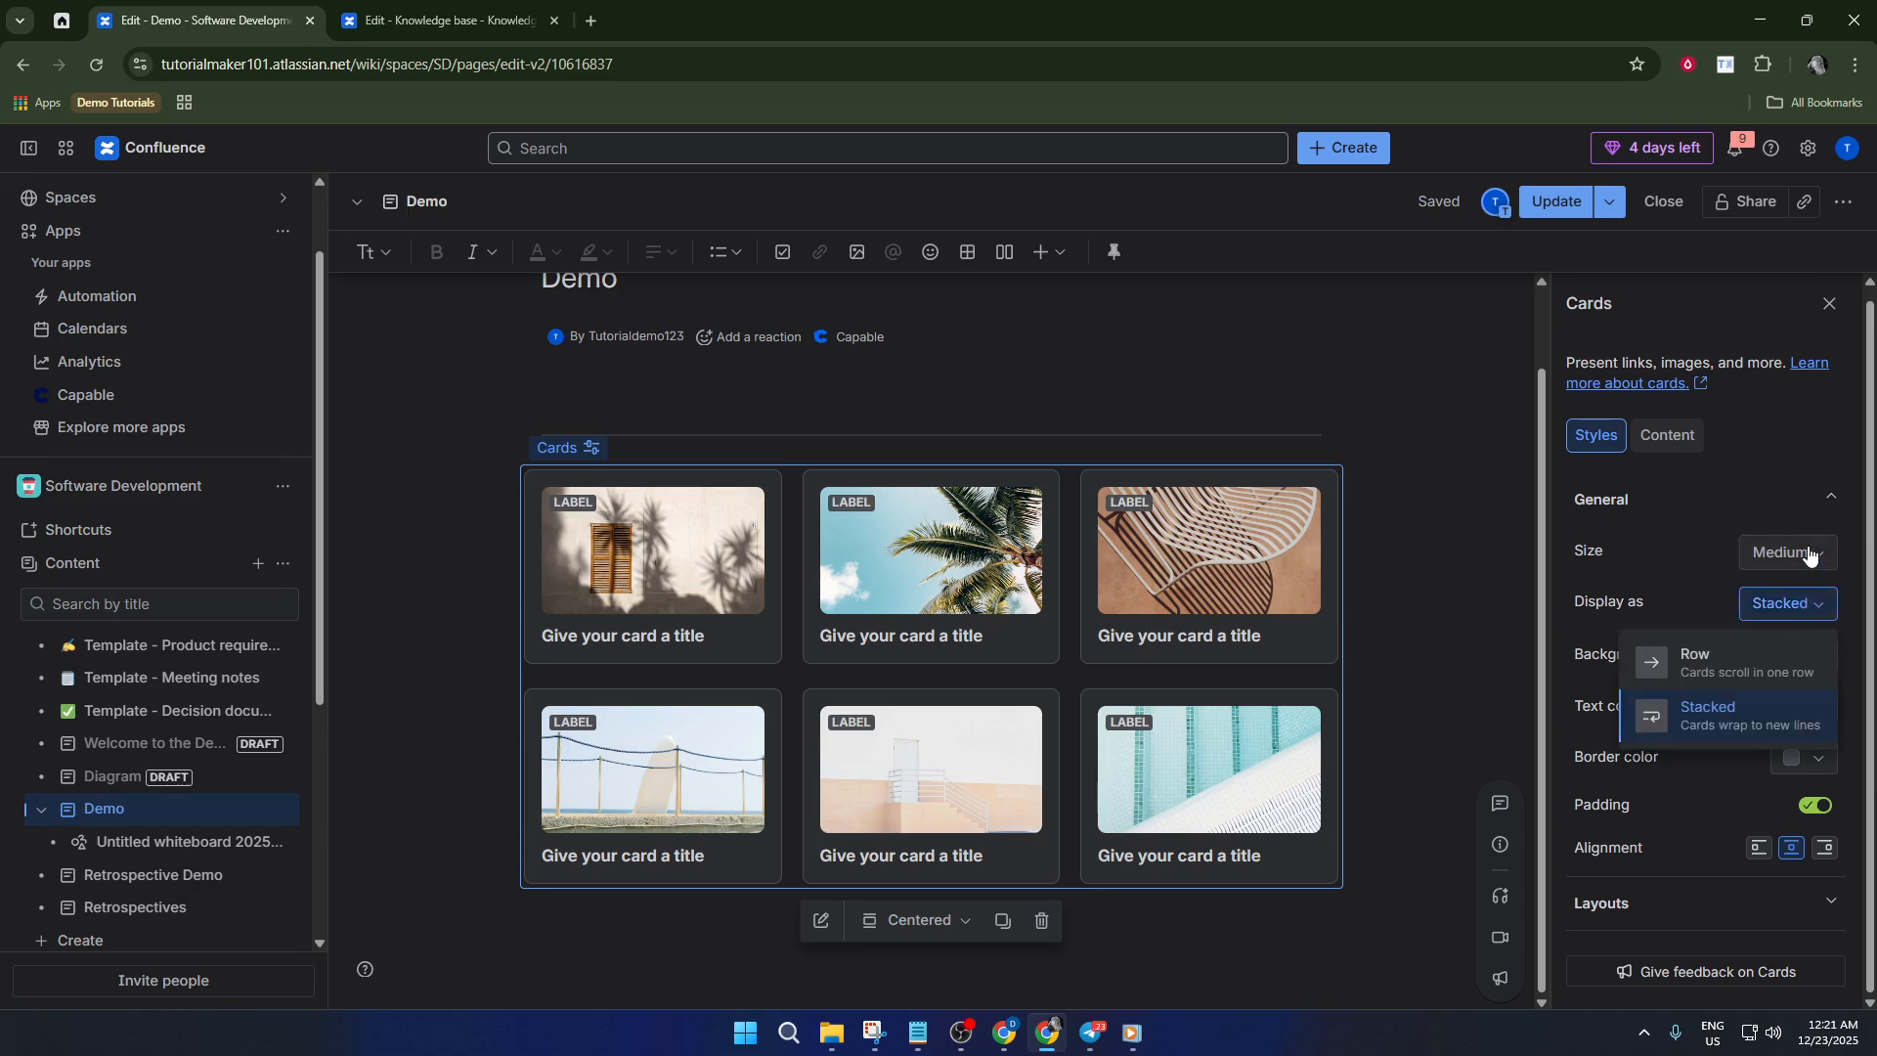
pyautogui.click(1809, 555)
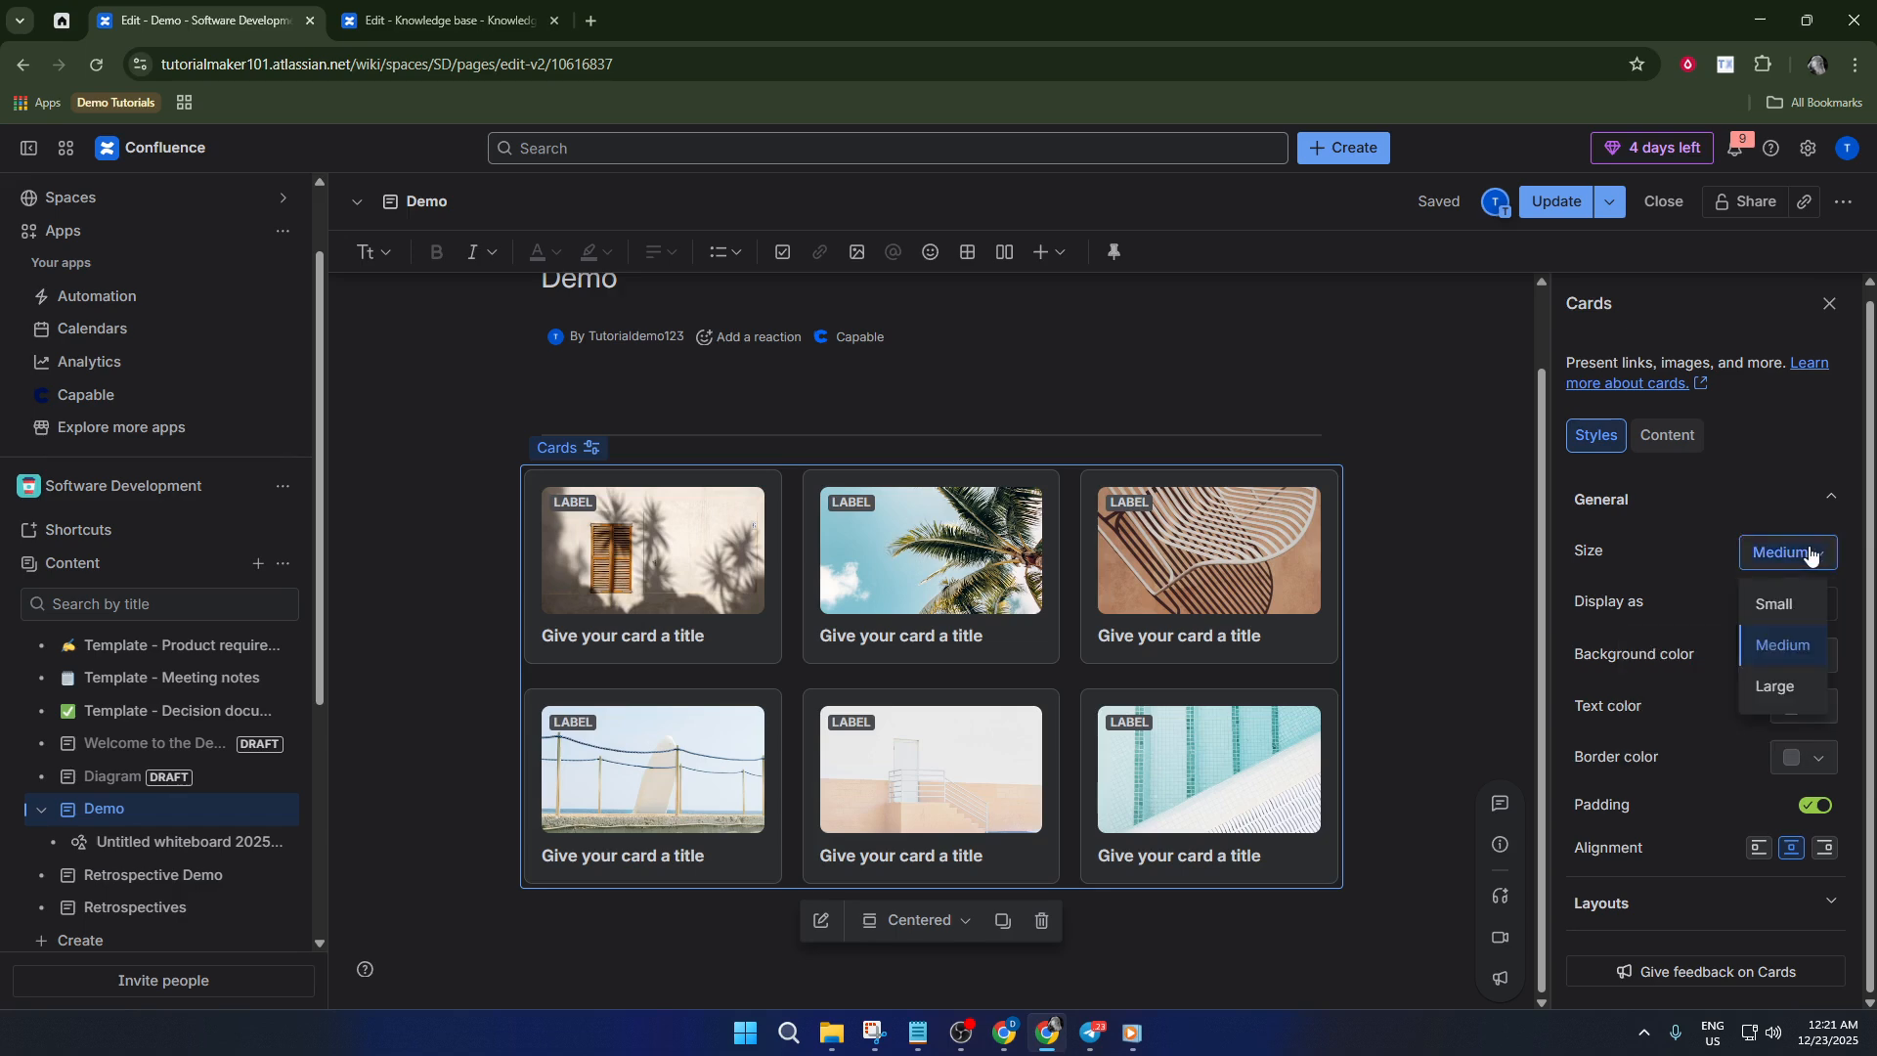
pyautogui.click(1667, 436)
pyautogui.scroll(2, 1714, 444)
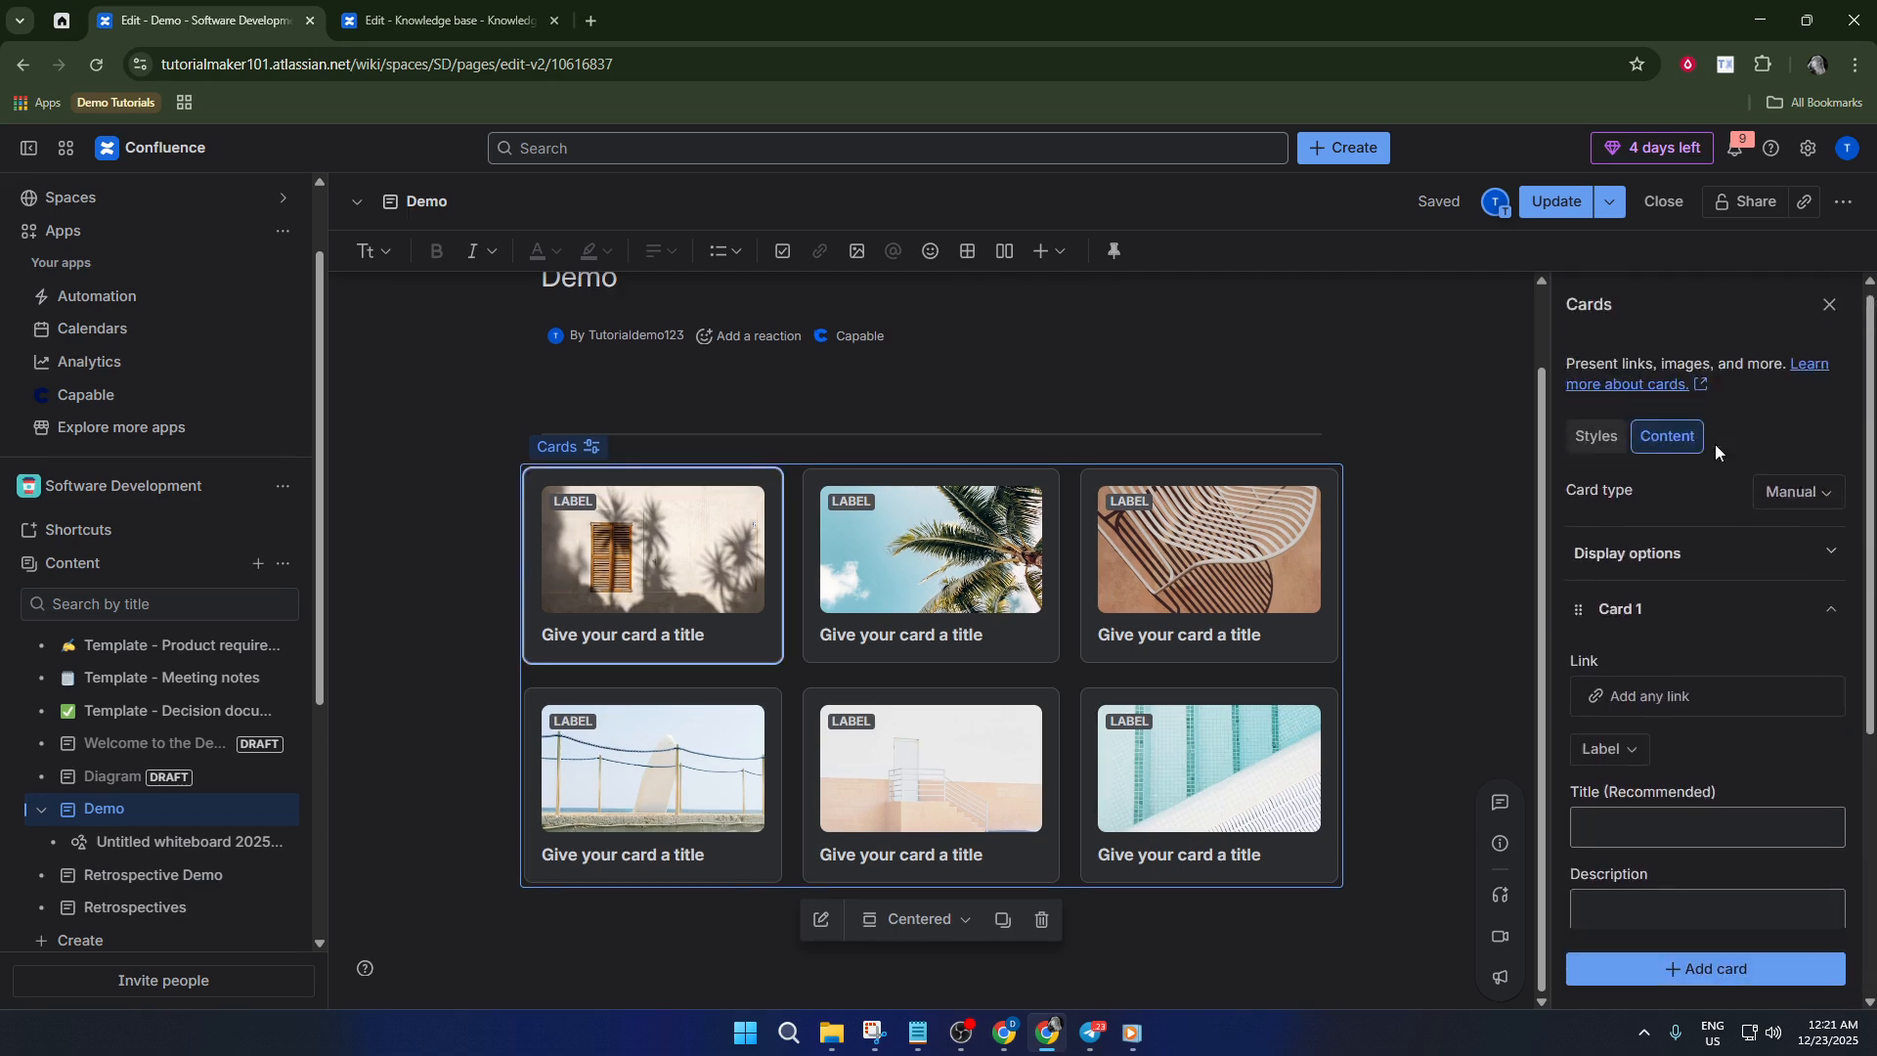
# Try the Dynamic card type for the Cards element and return it to Manual.
pyautogui.click(1797, 503)
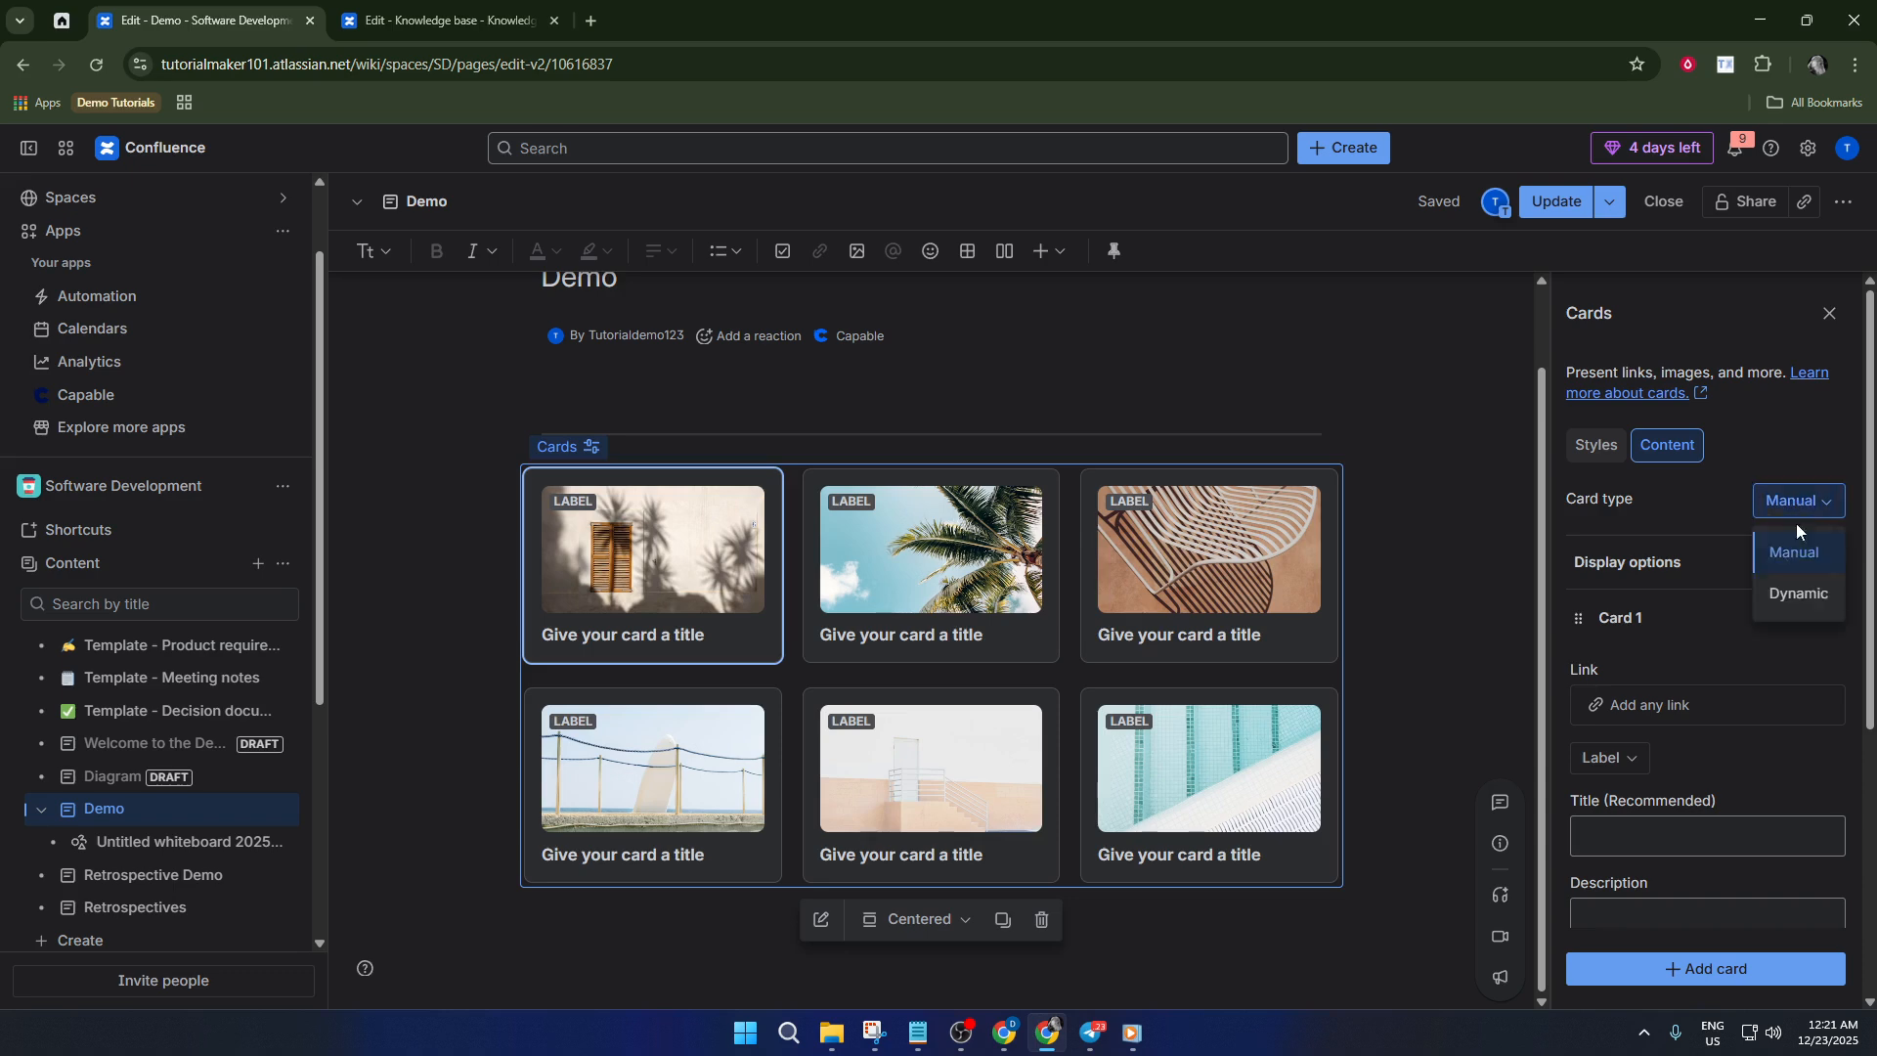
pyautogui.click(1807, 592)
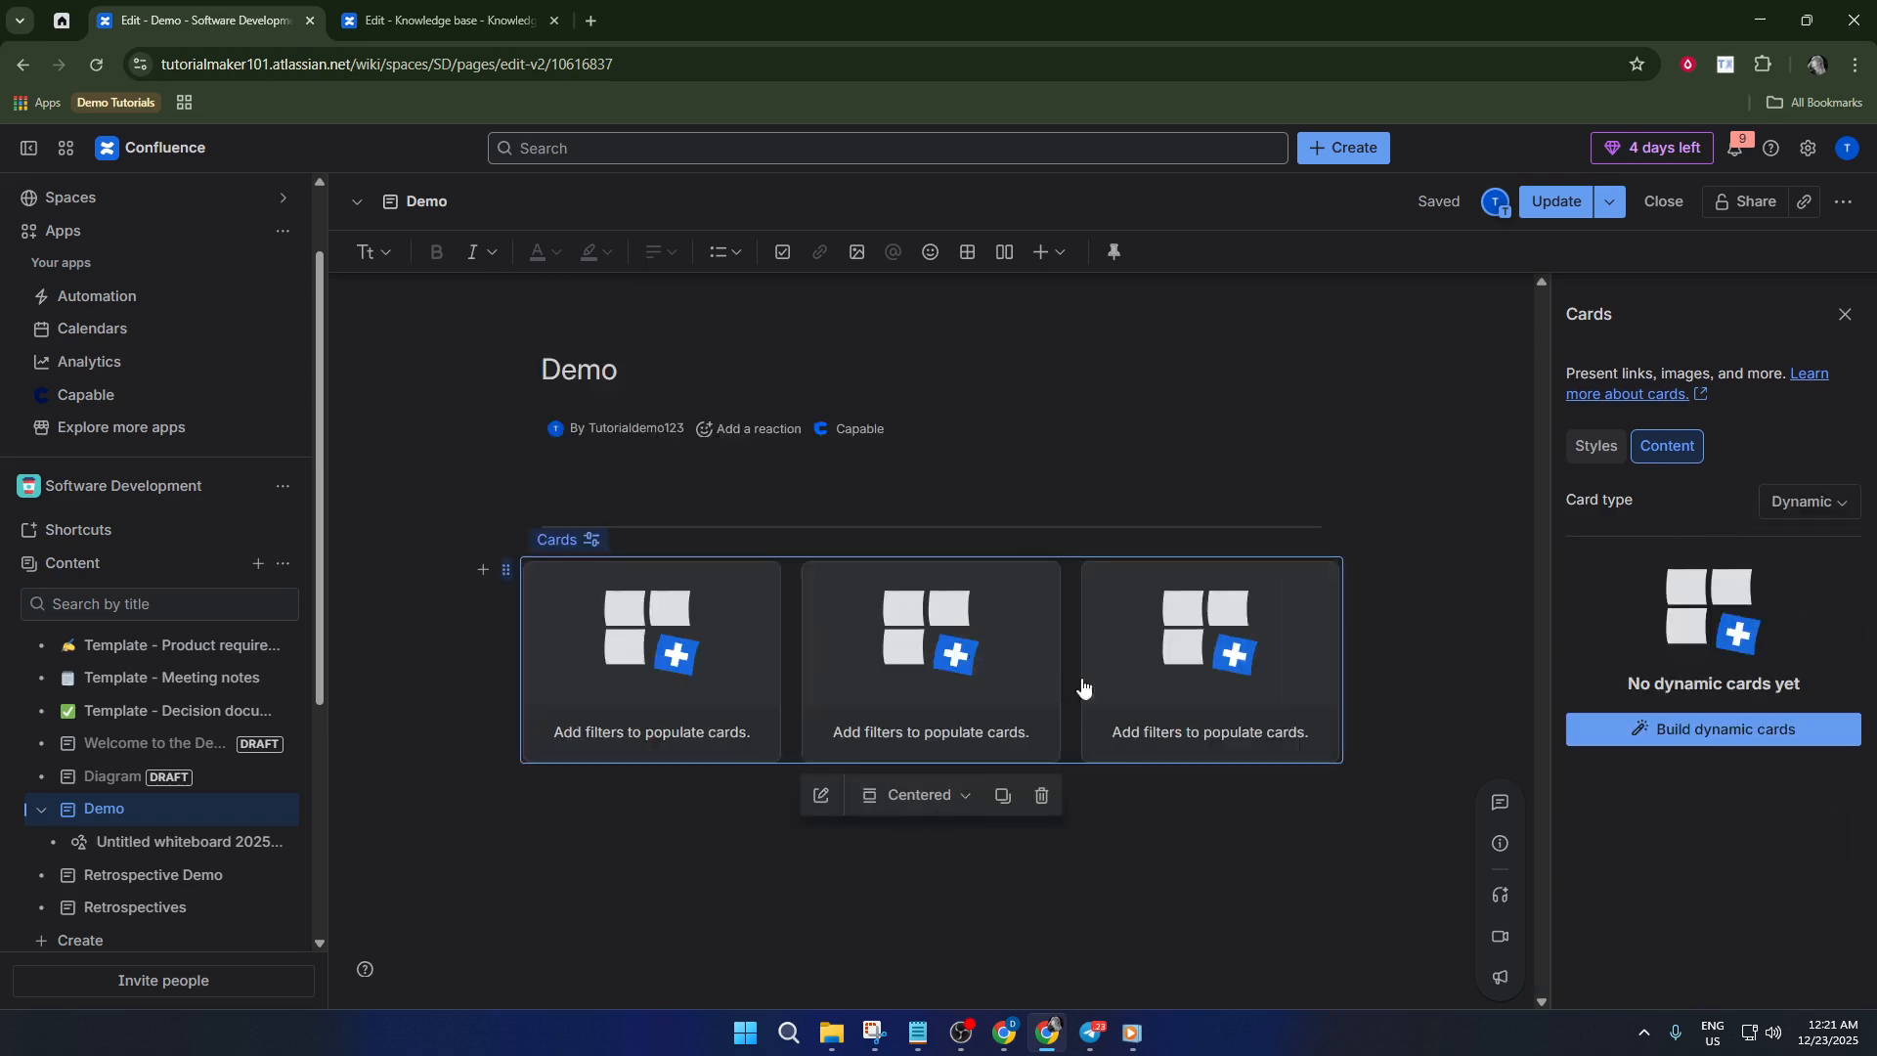
pyautogui.click(1799, 501)
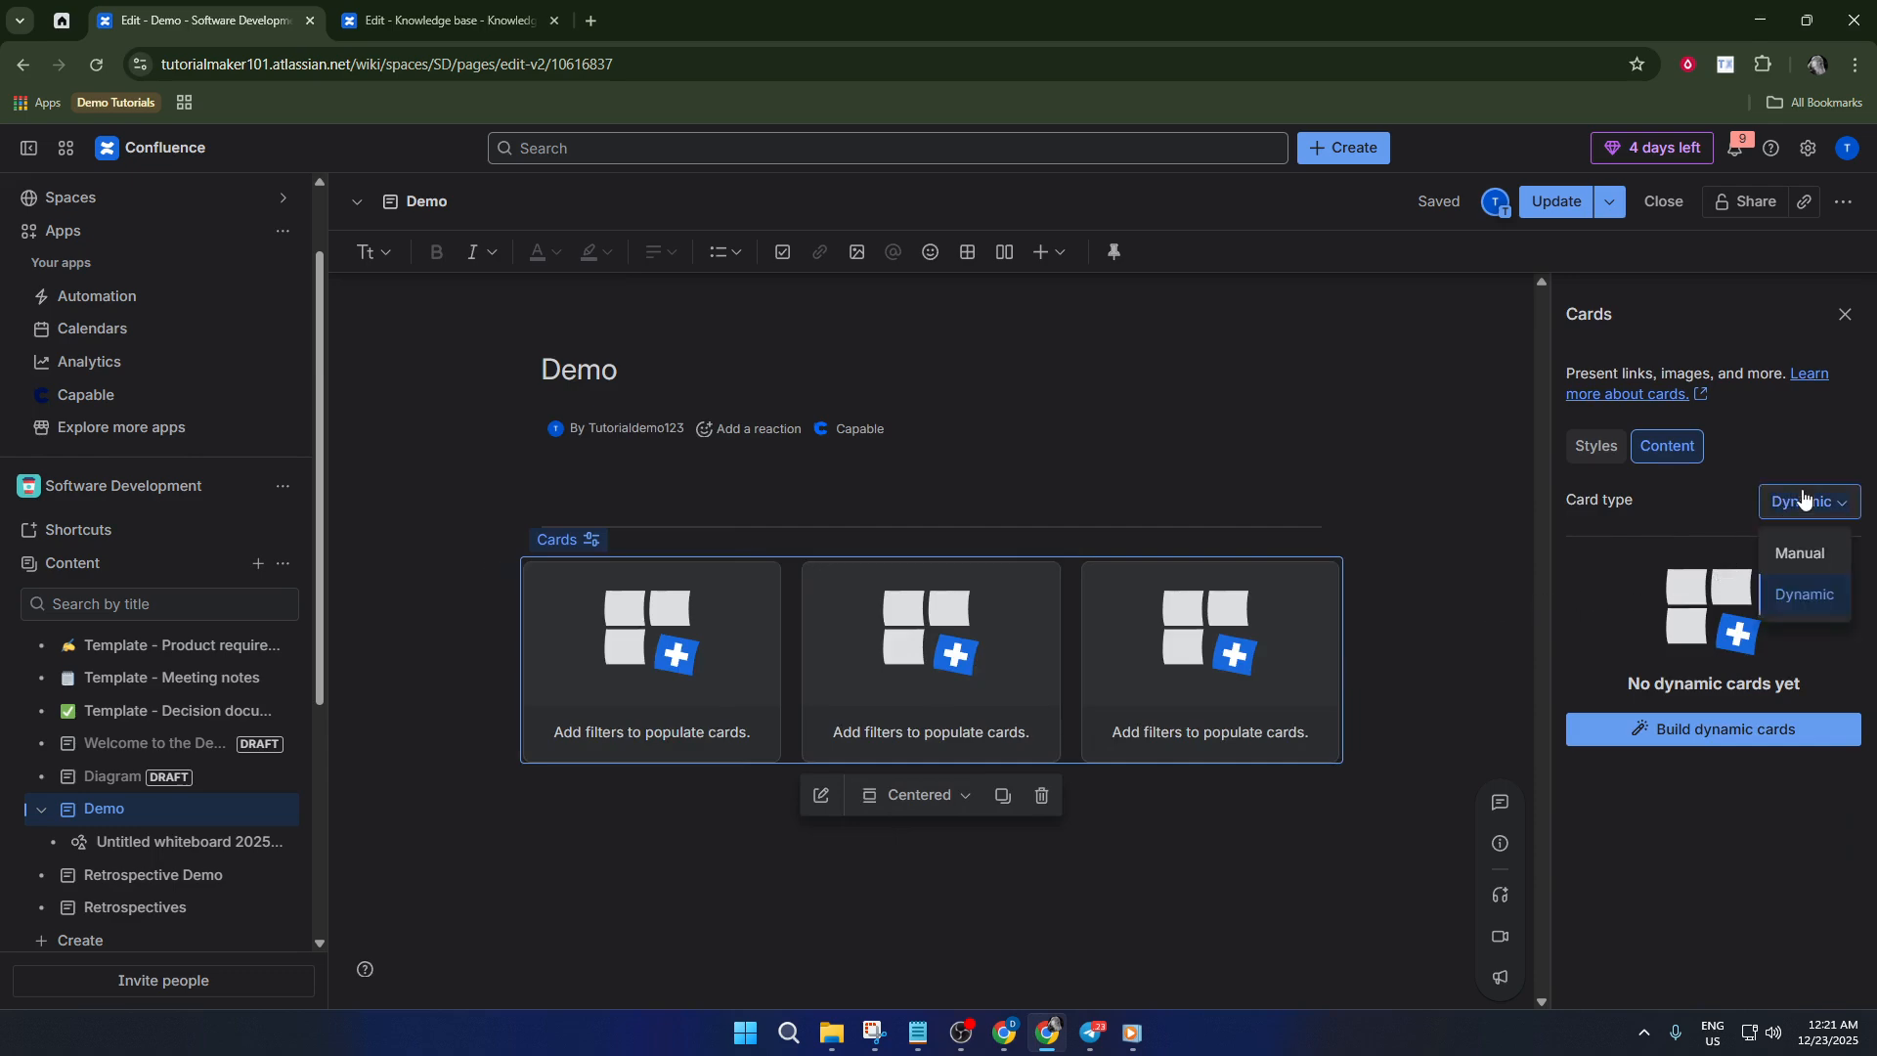
pyautogui.click(1801, 557)
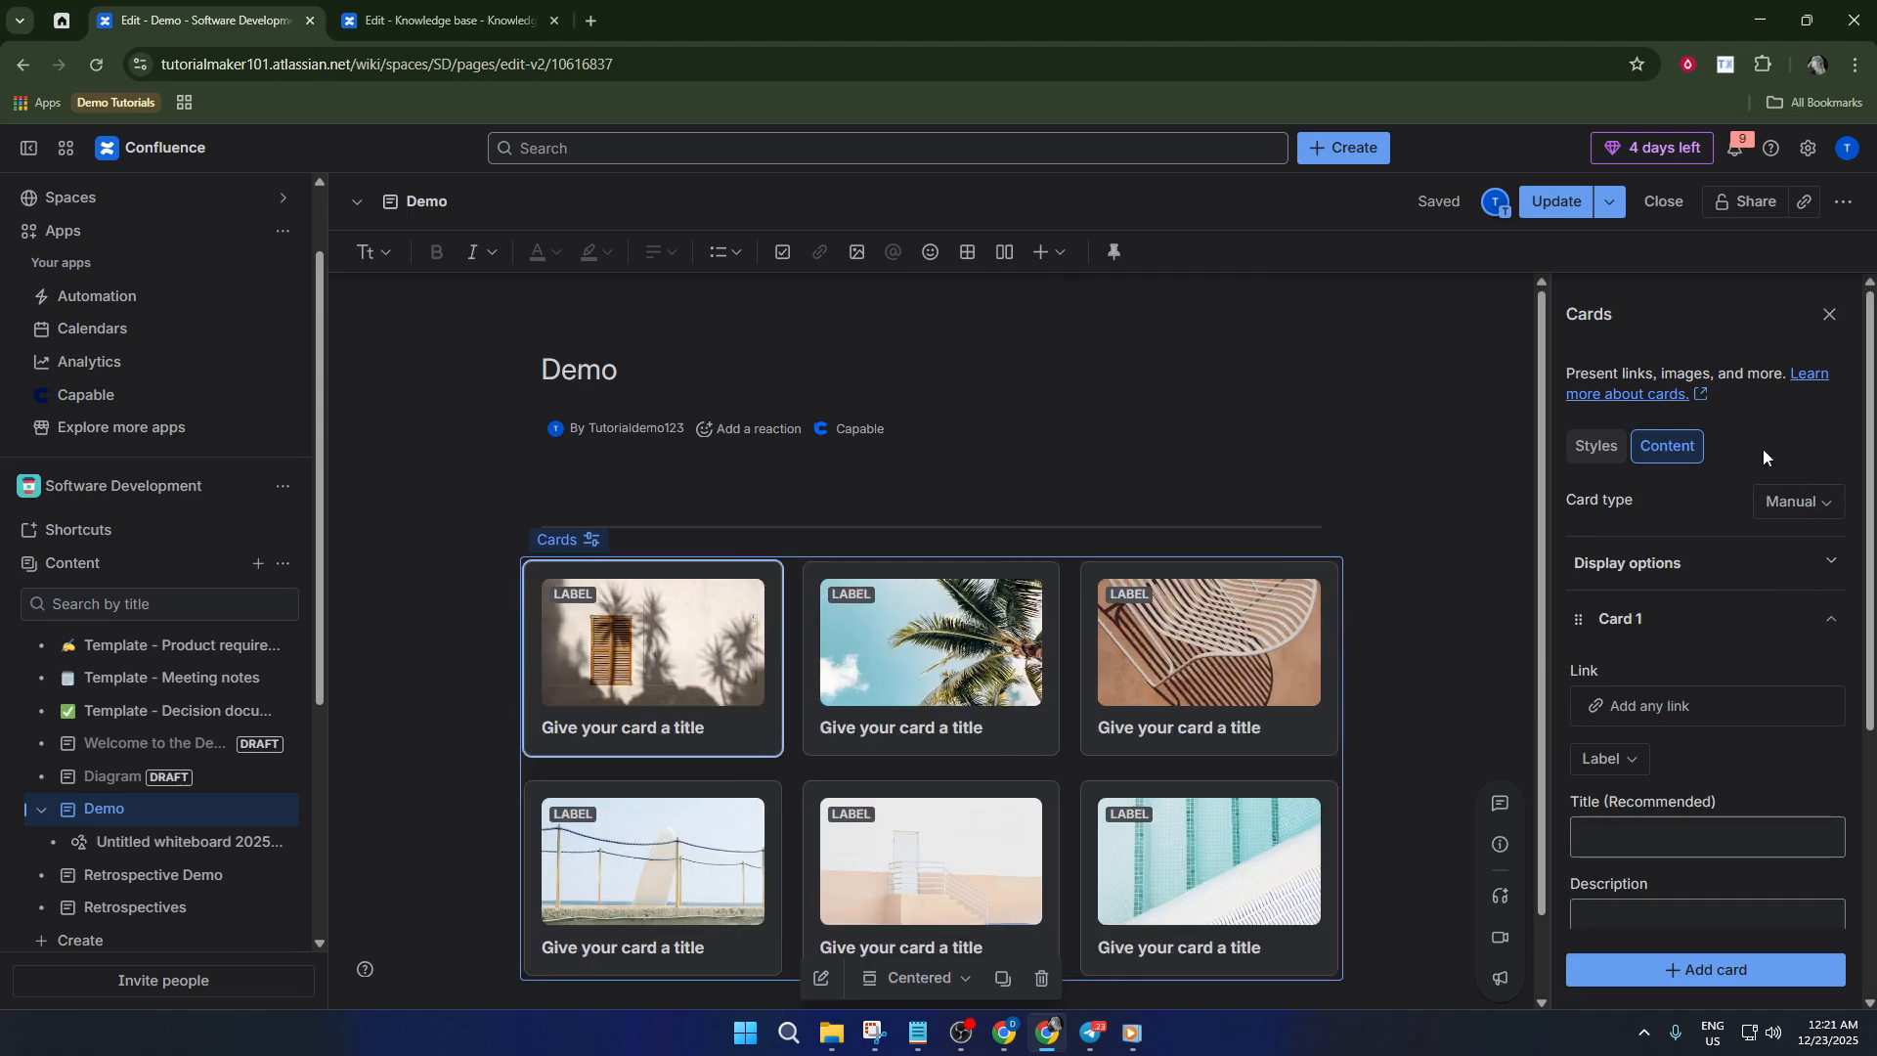
pyautogui.scroll(-1, 1652, 567)
pyautogui.scroll(-2, 1652, 566)
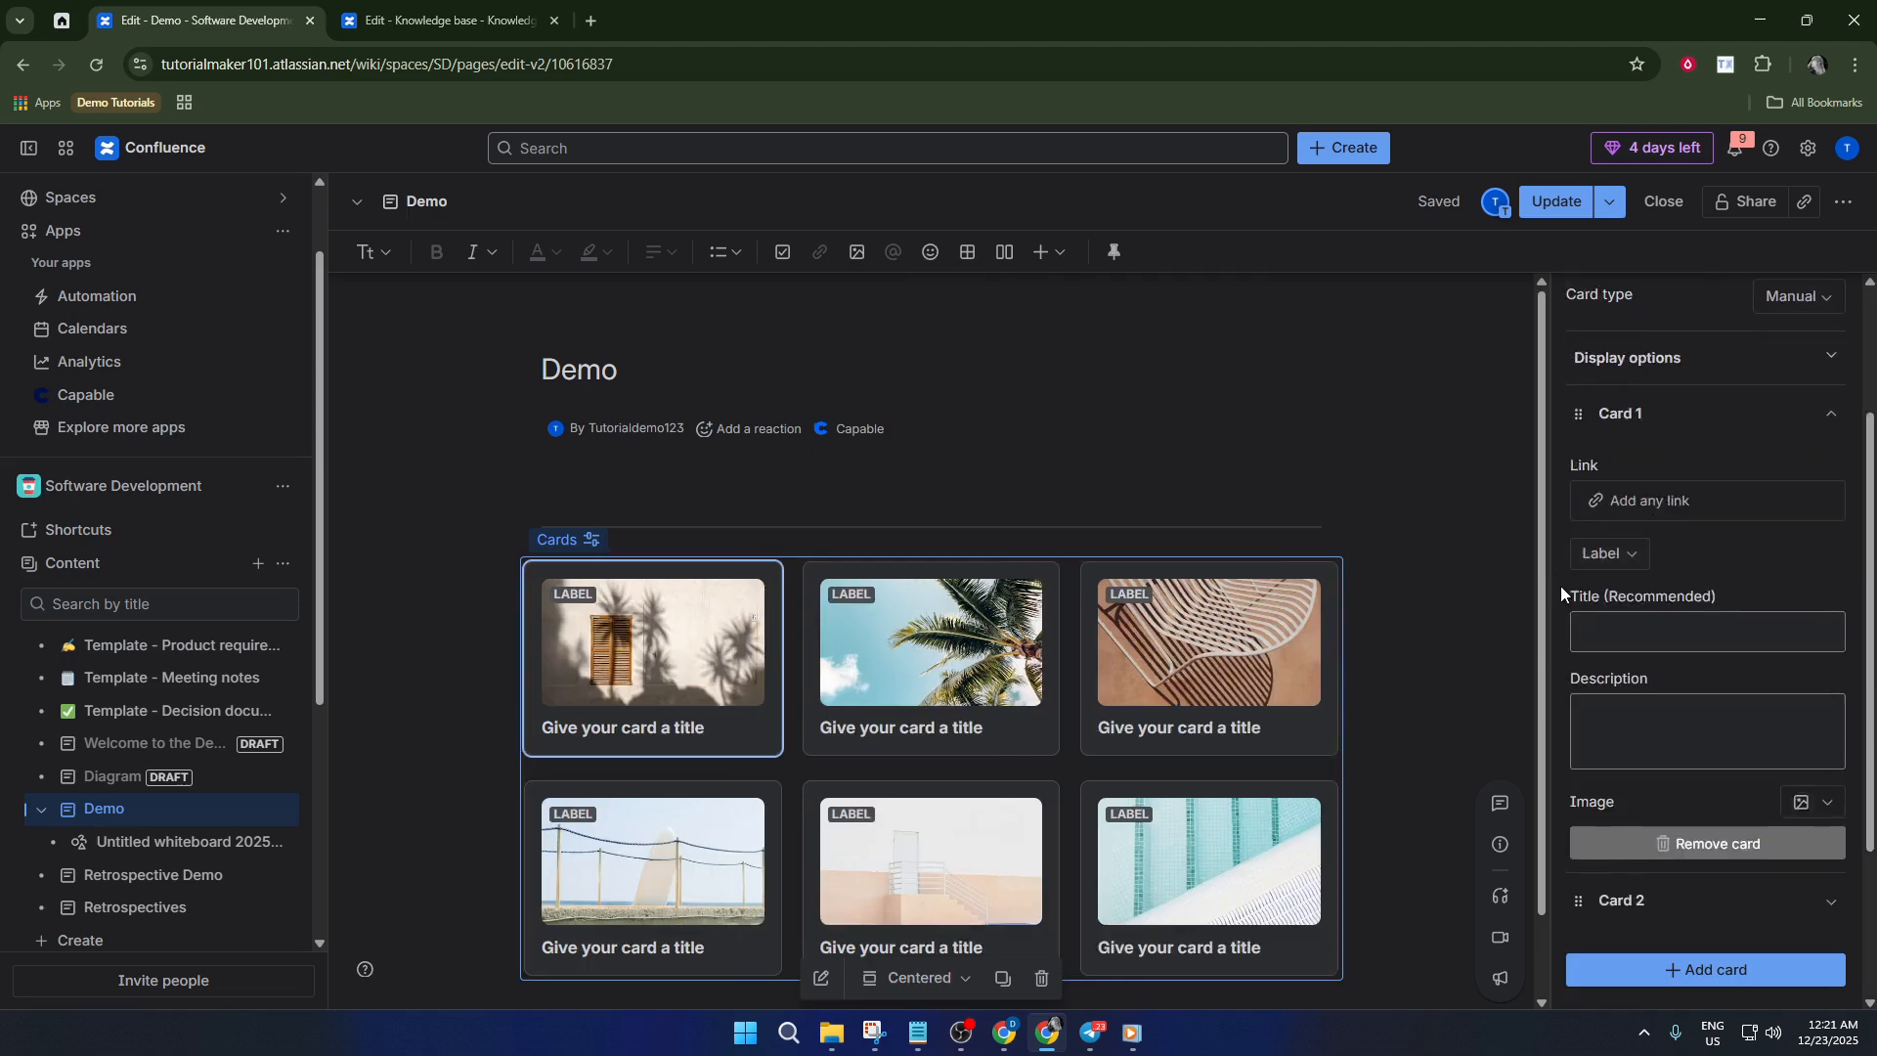
pyautogui.scroll(4, 1671, 578)
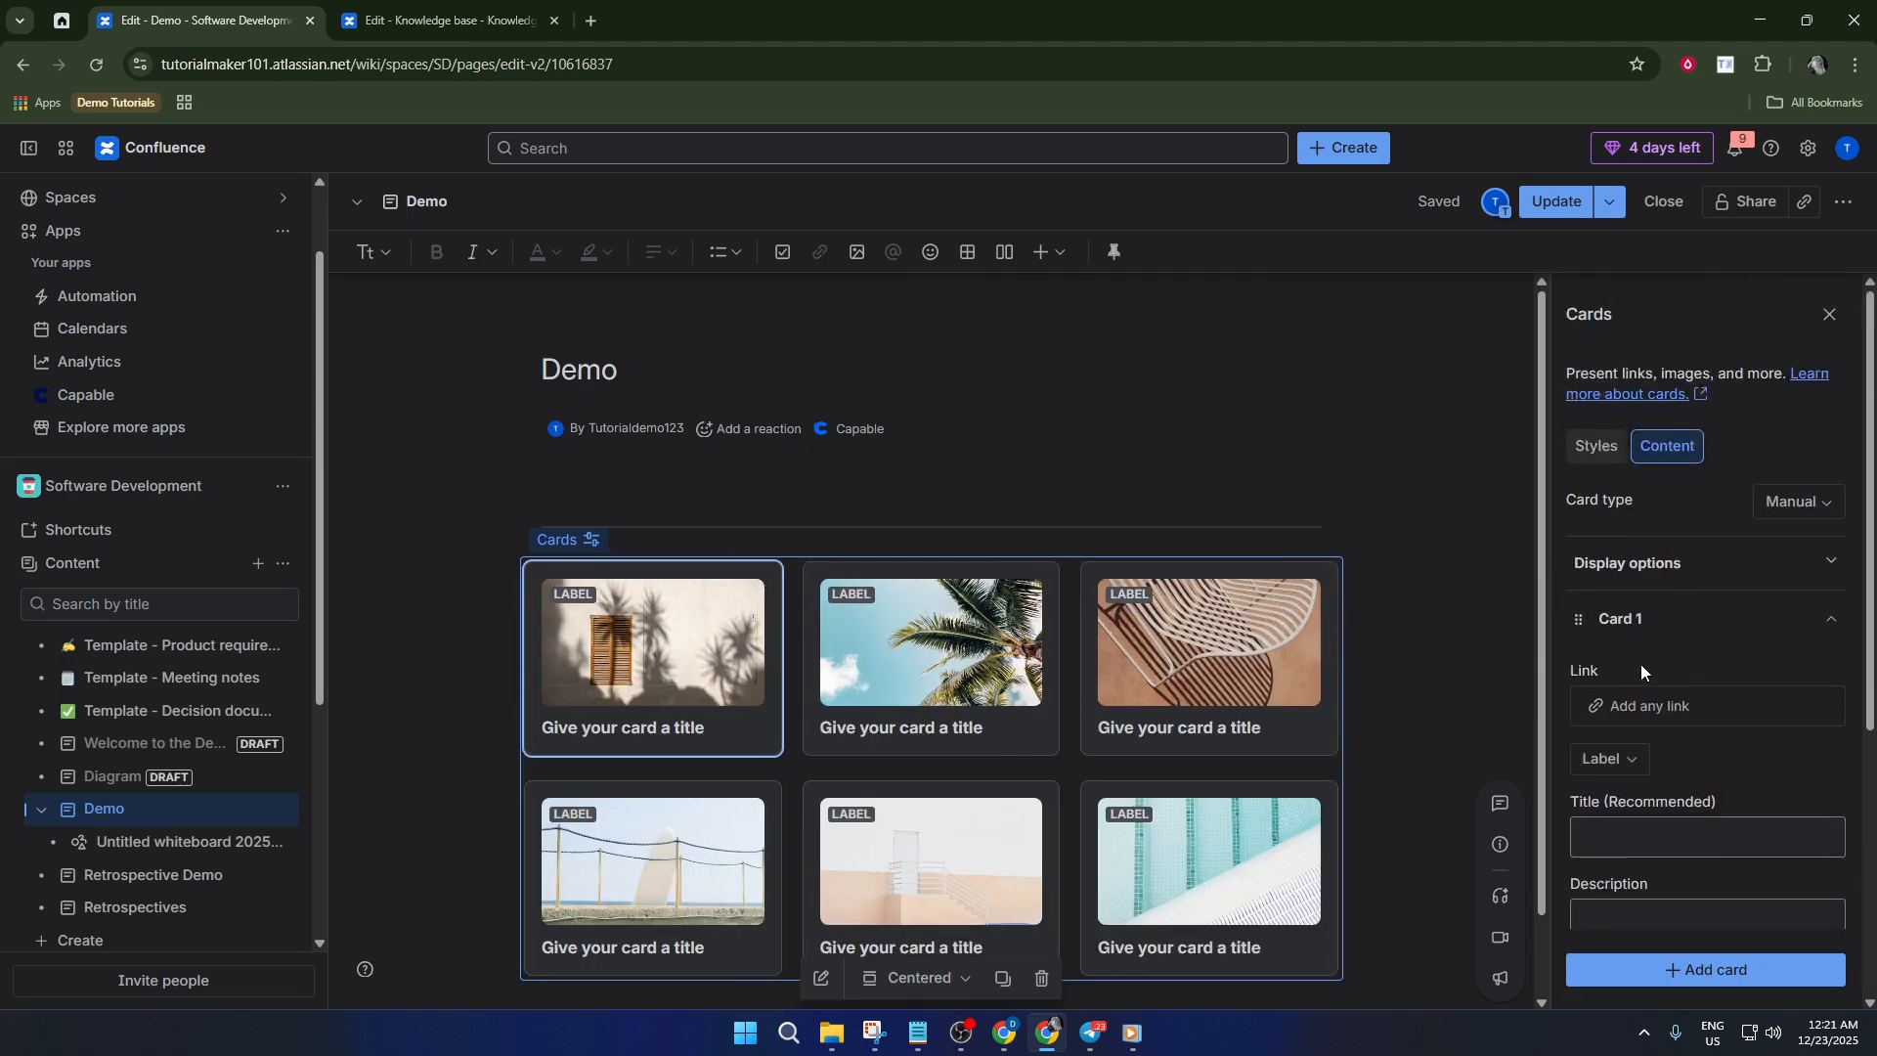
pyautogui.scroll(-2, 1646, 675)
pyautogui.click(1696, 503)
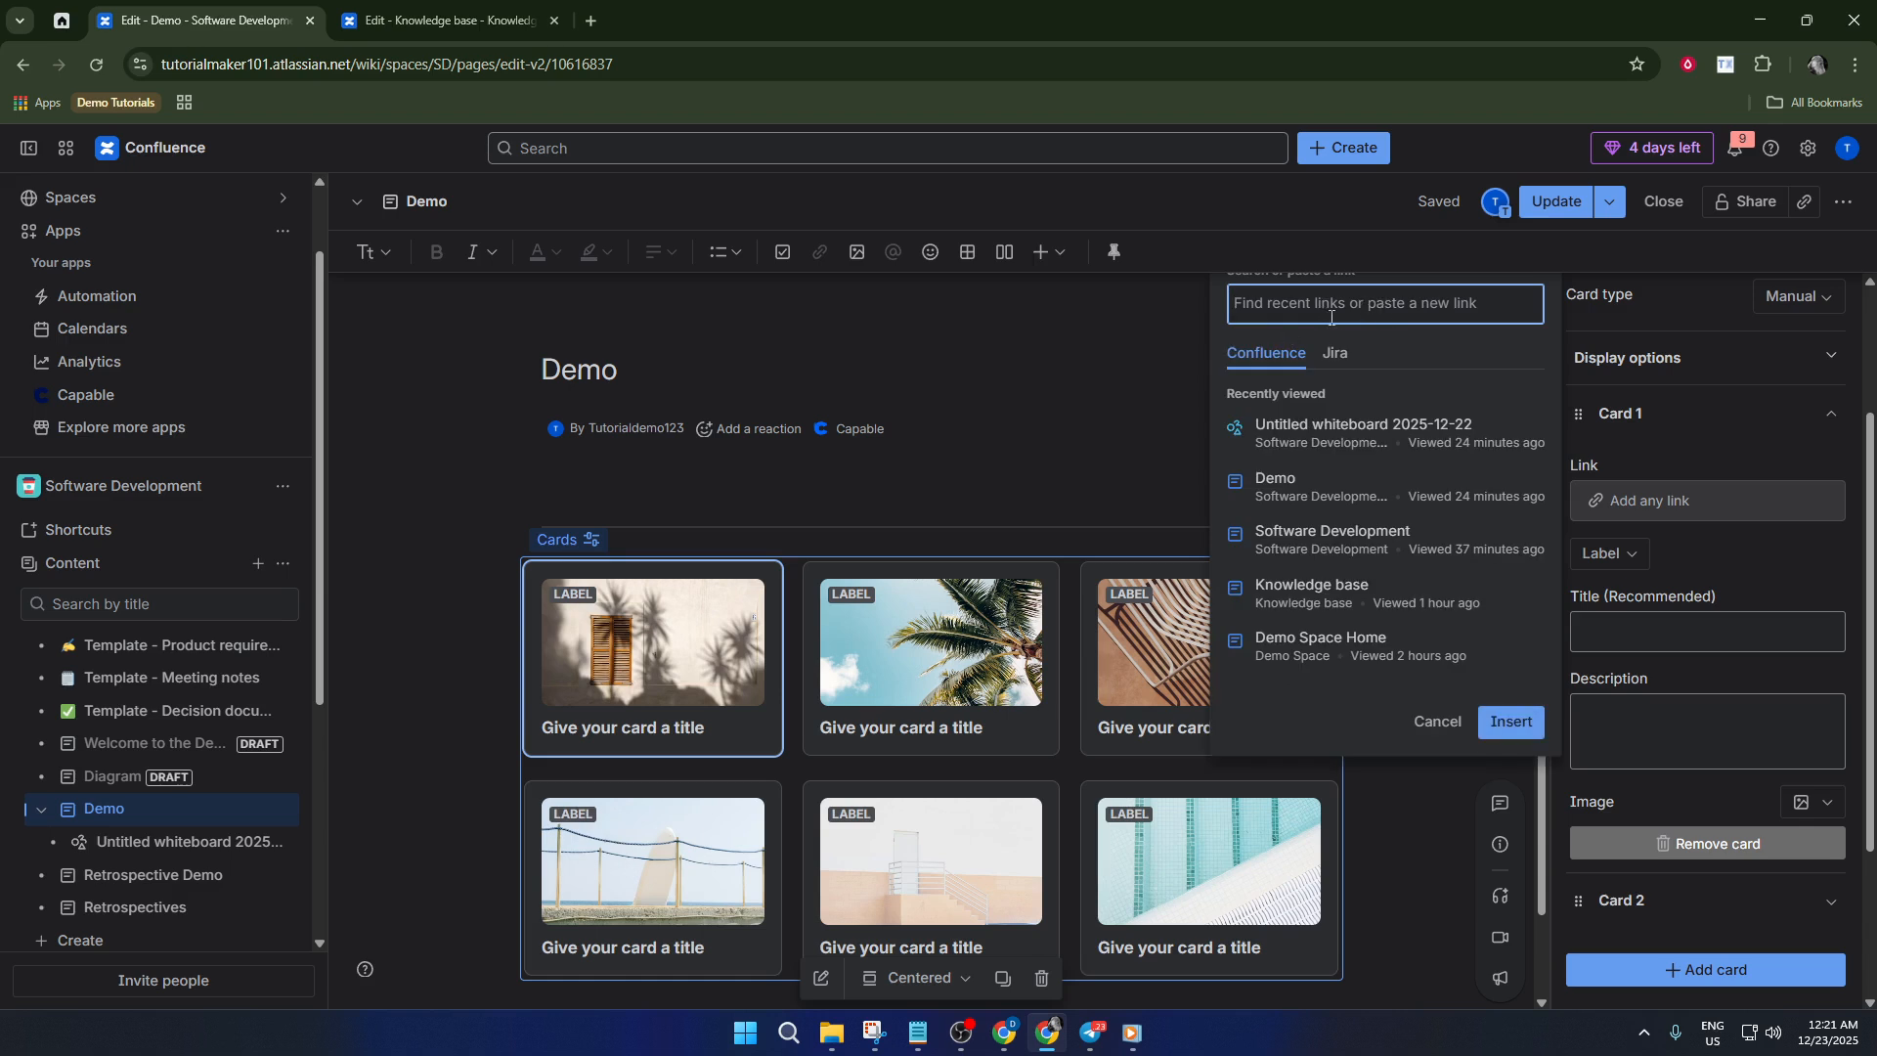
pyautogui.write('pro')
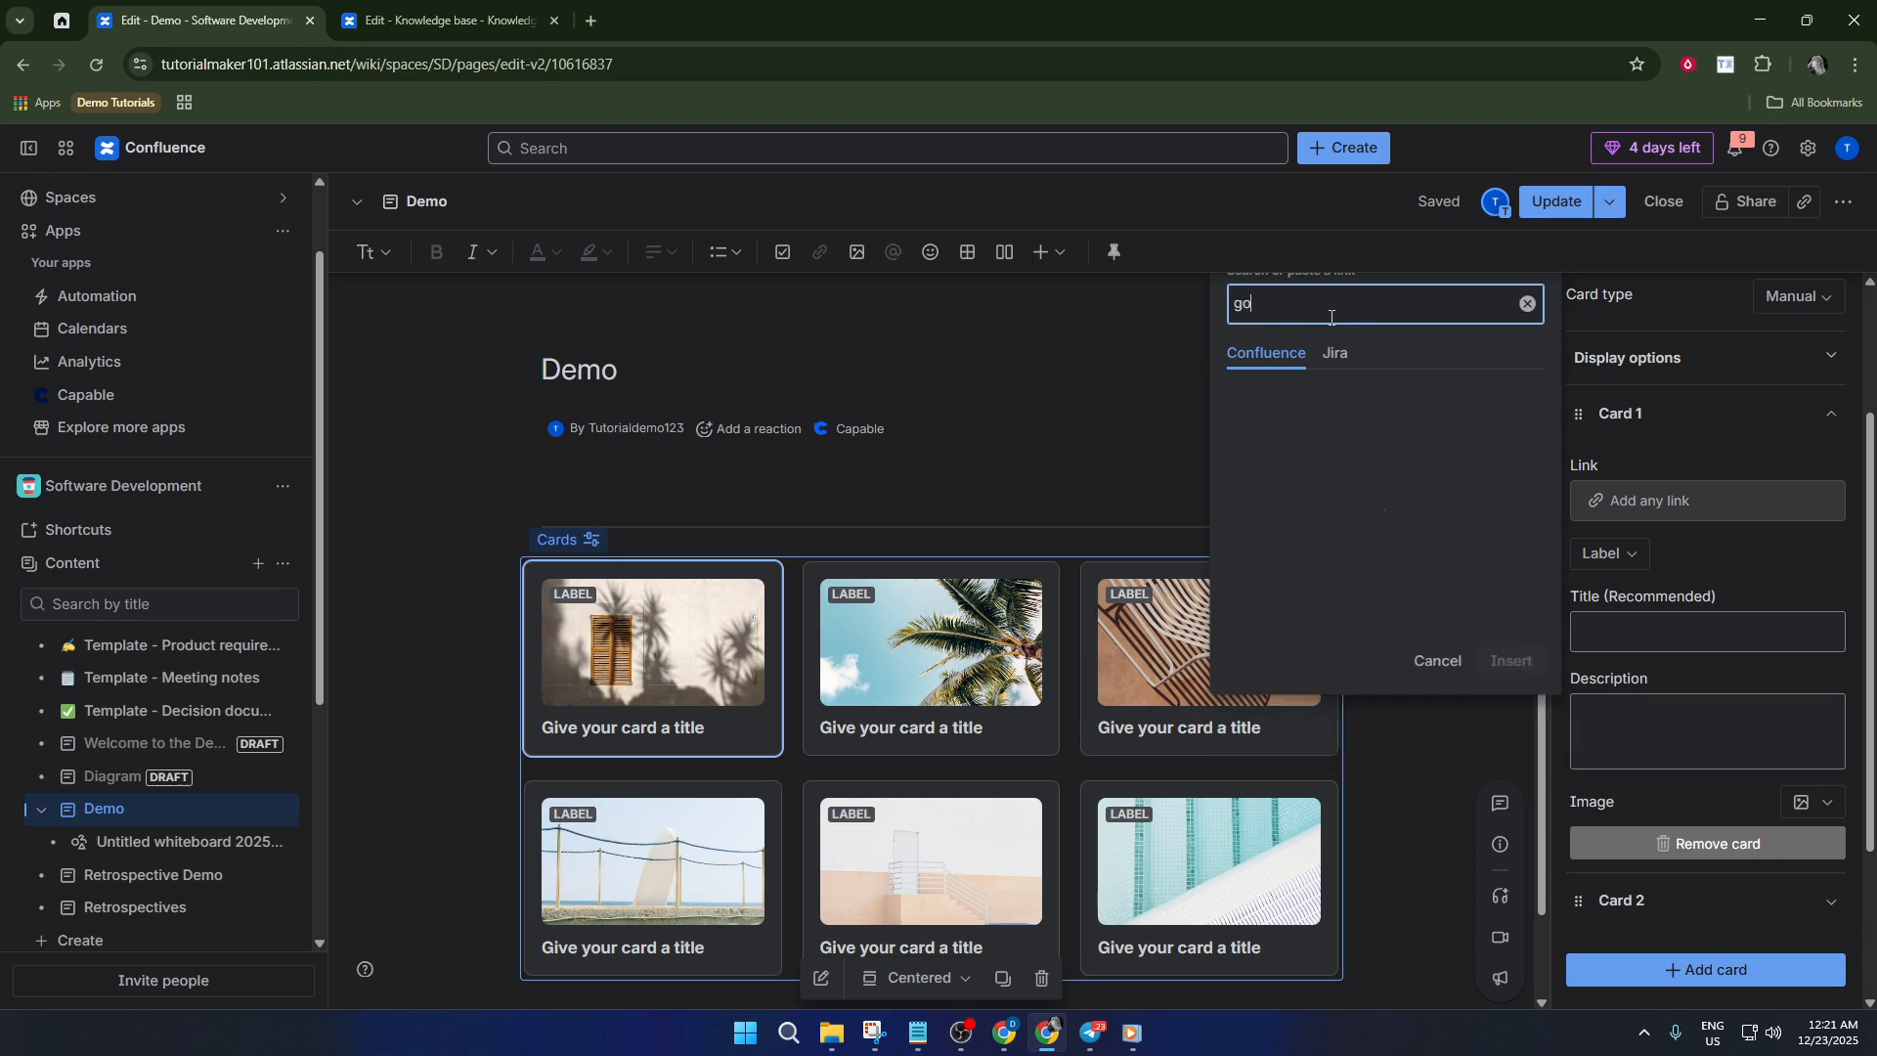
pyautogui.press('BackSpace')
pyautogui.press('BackSpace')
pyautogui.press('BackSpace')
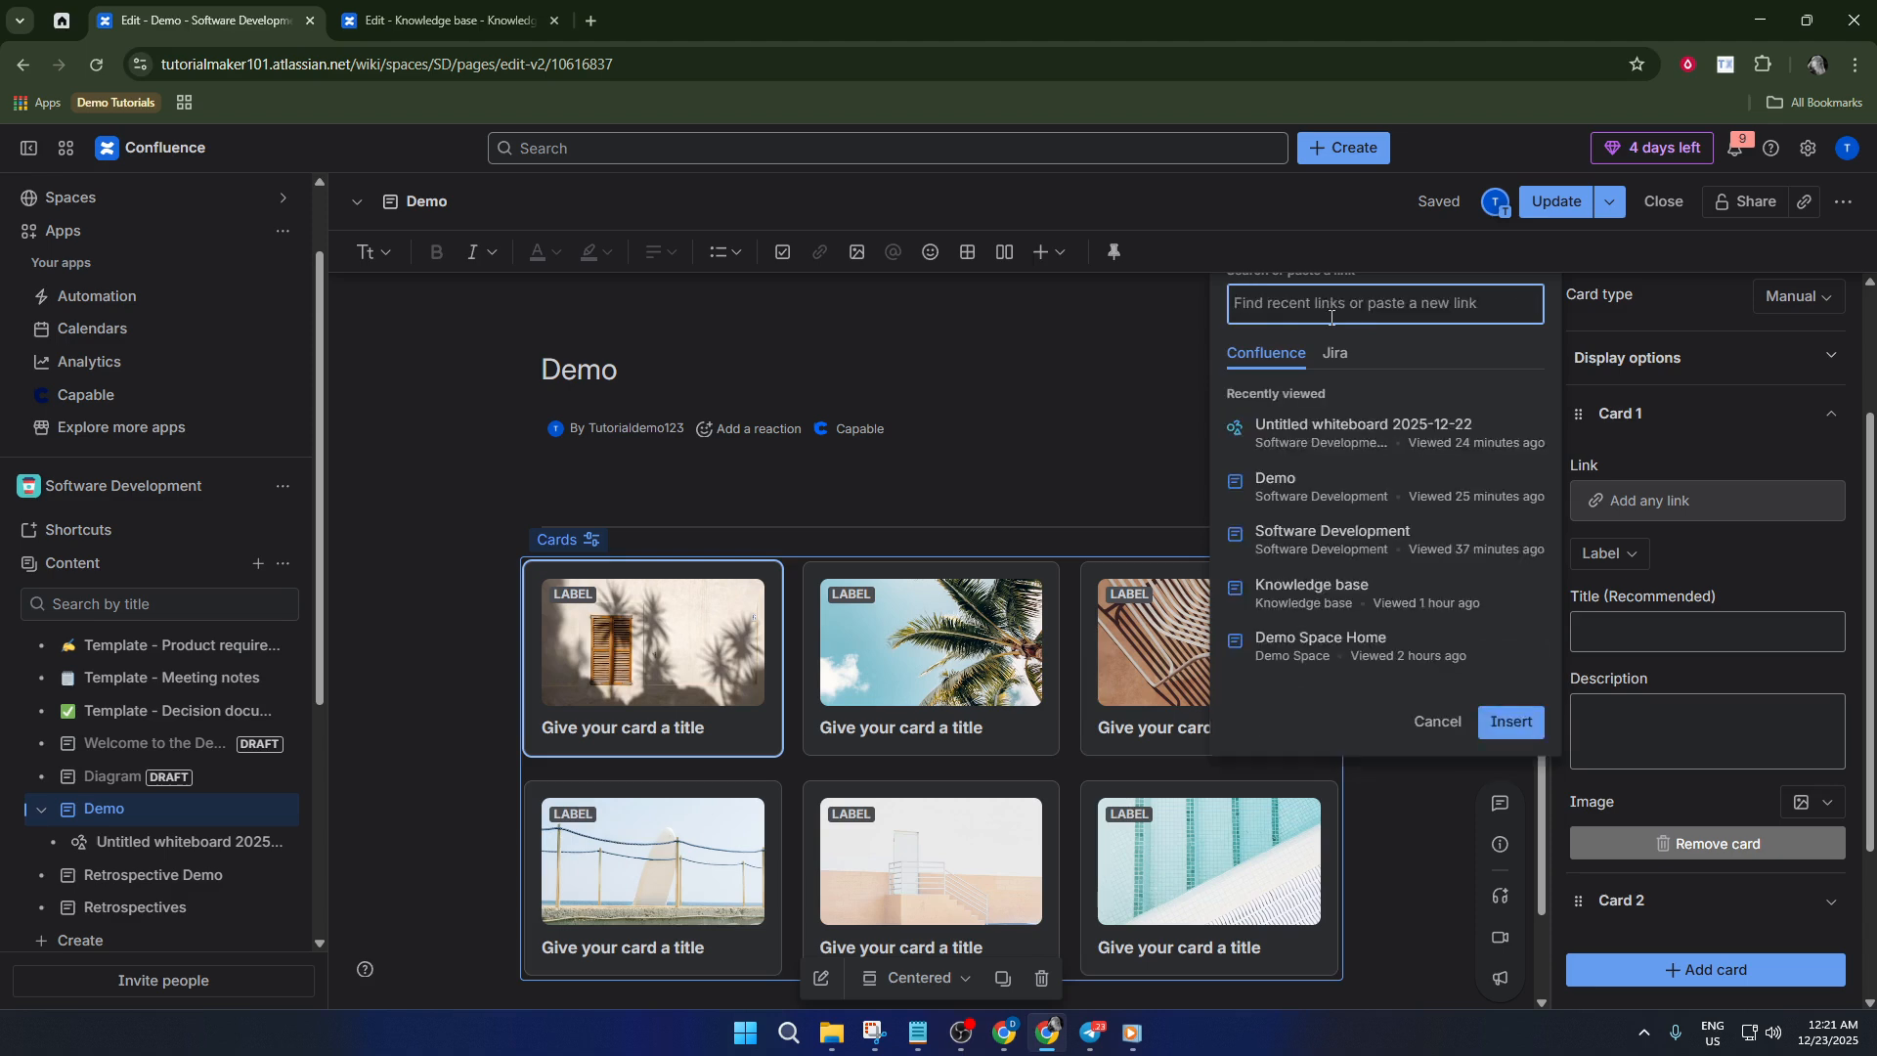
pyautogui.write('wwwog')
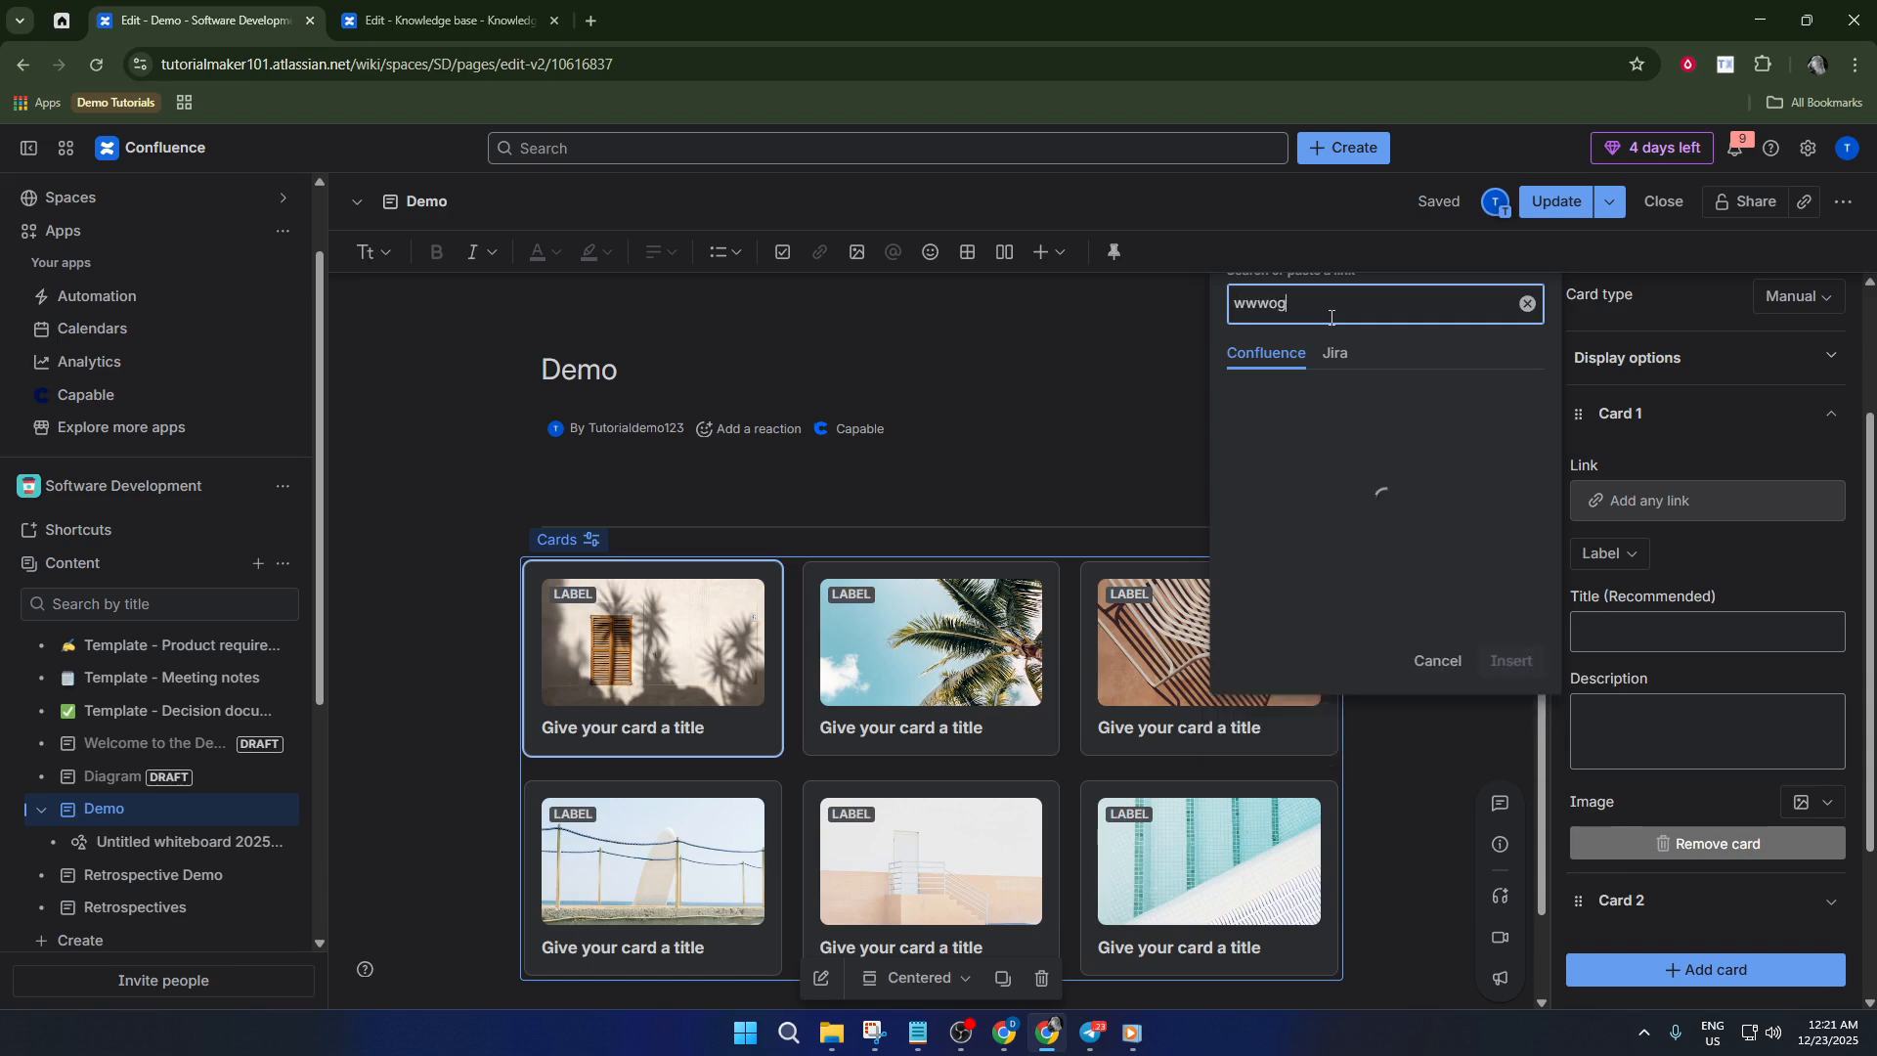
pyautogui.press('BackSpace')
pyautogui.press('BackSpace')
pyautogui.write('.go')
pyautogui.press('BackSpace')
pyautogui.press('BackSpace')
pyautogui.write('google.com')
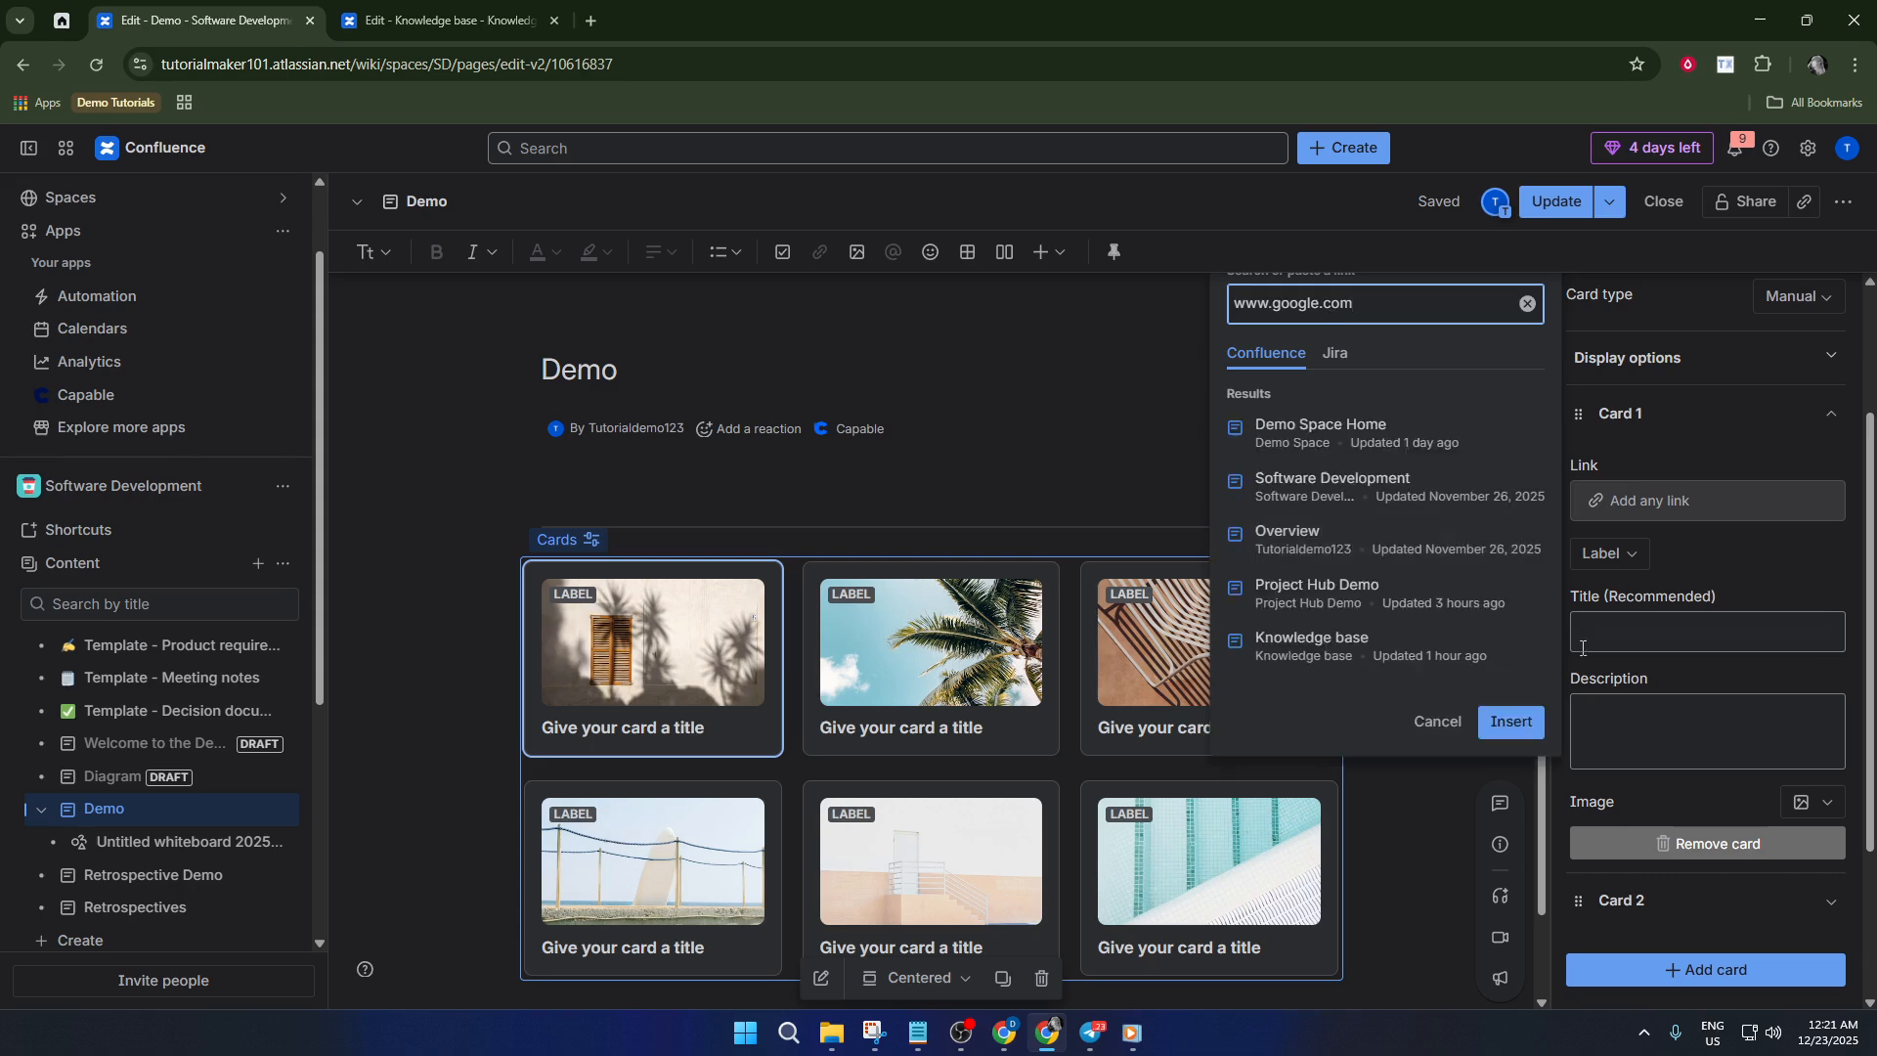
pyautogui.click(1517, 719)
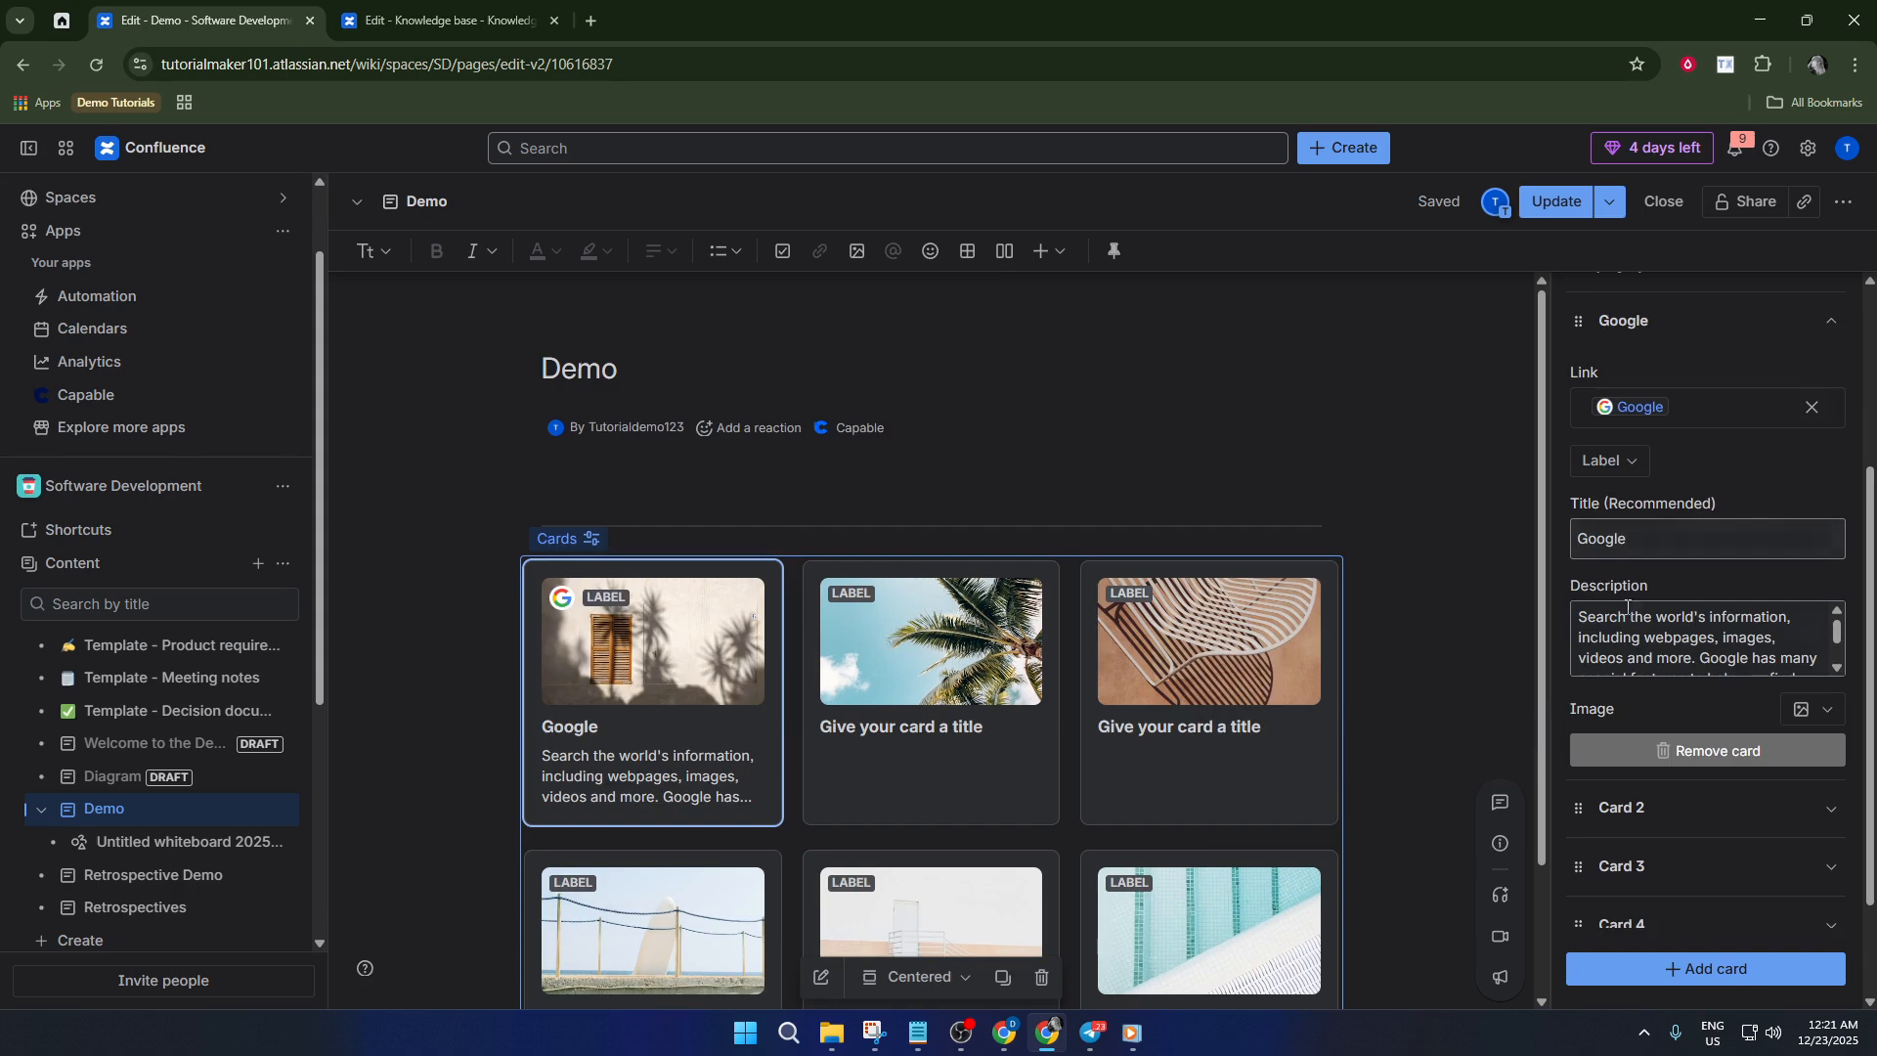
# Upload the image file Frame 1 as the picture of the Google card.
pyautogui.scroll(-2, 1639, 578)
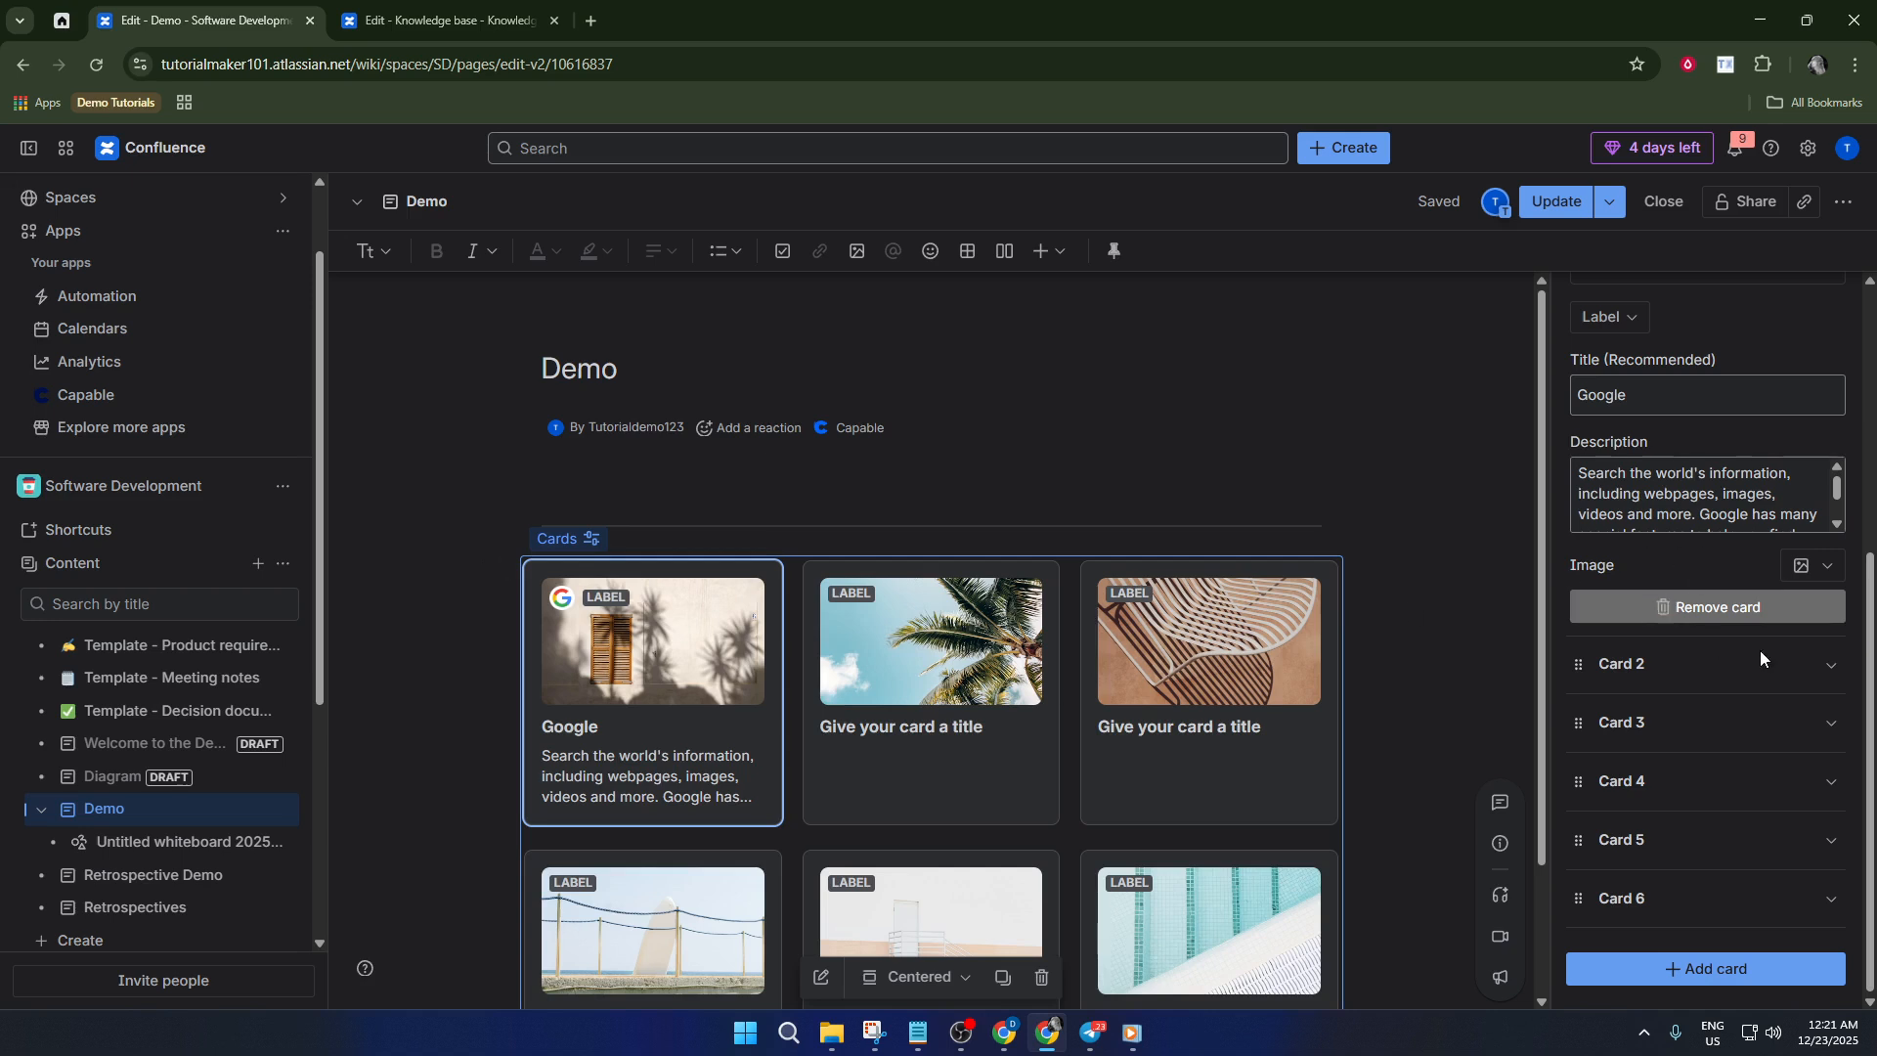
pyautogui.scroll(1, 1717, 576)
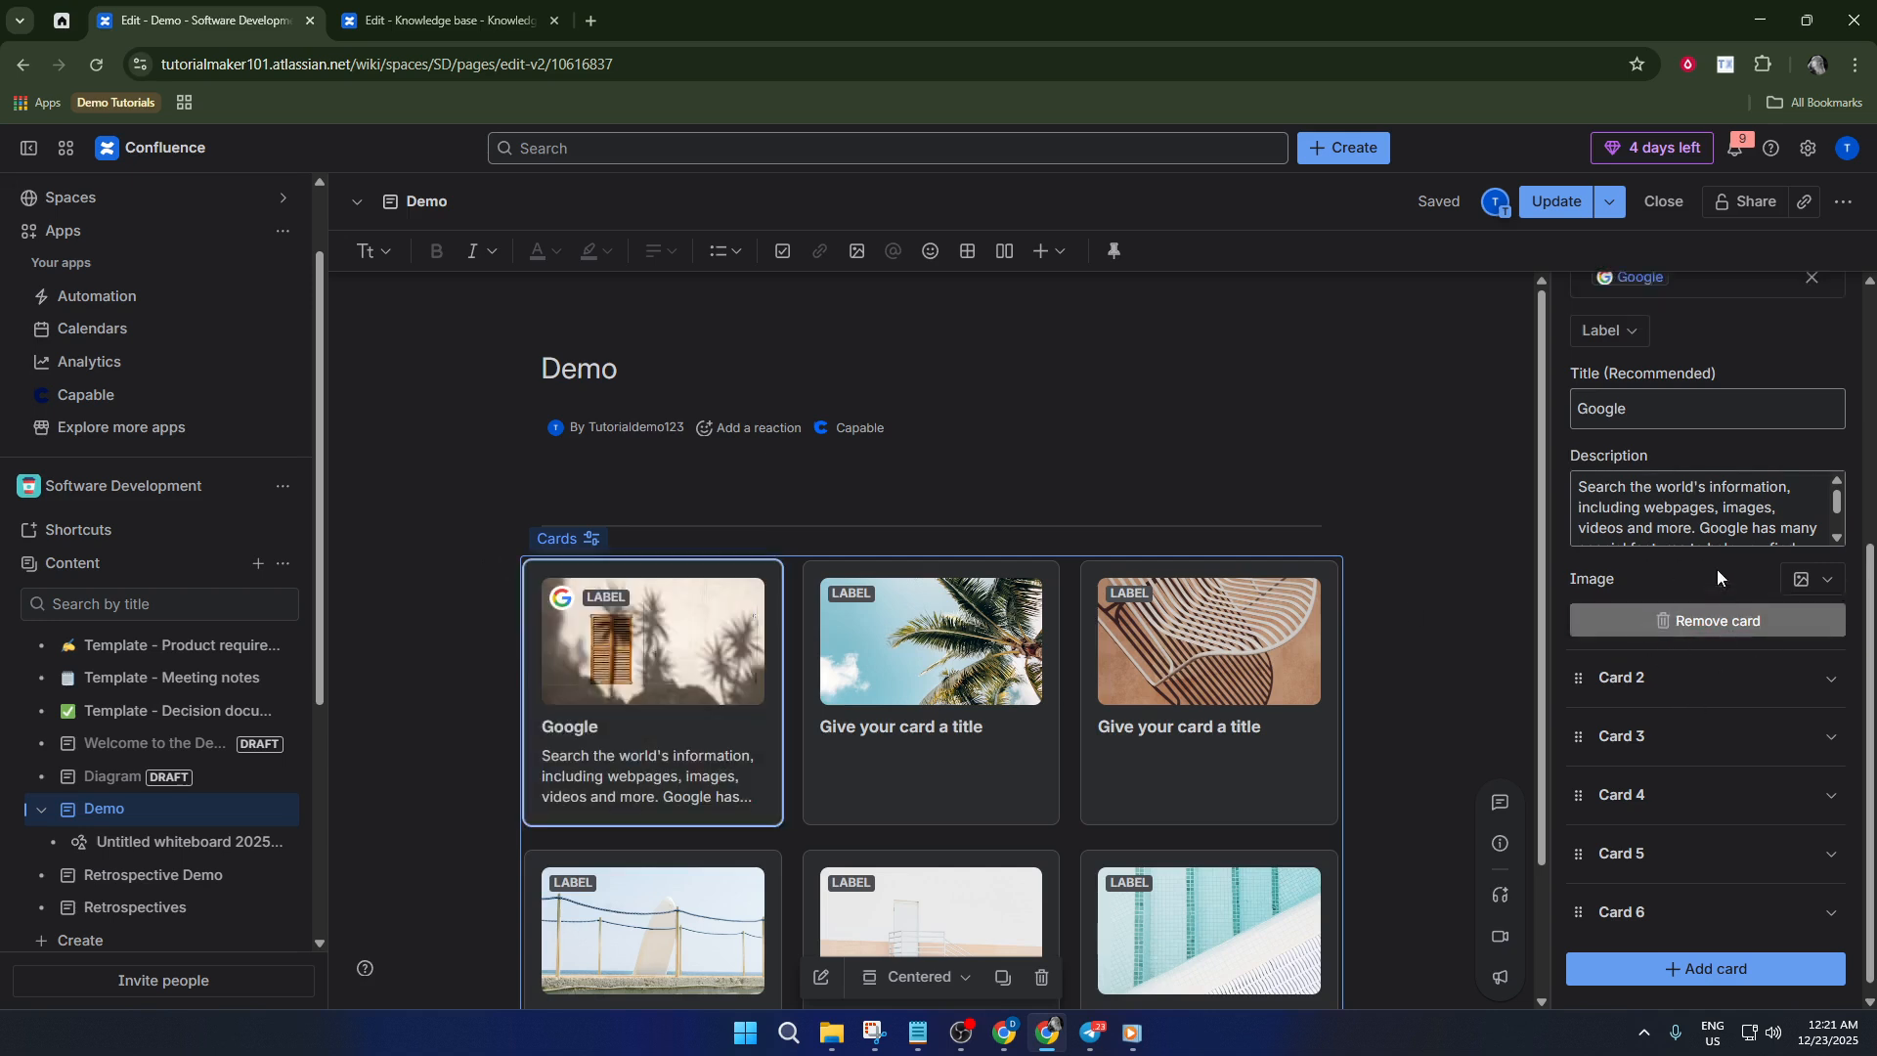
pyautogui.scroll(4, 1710, 572)
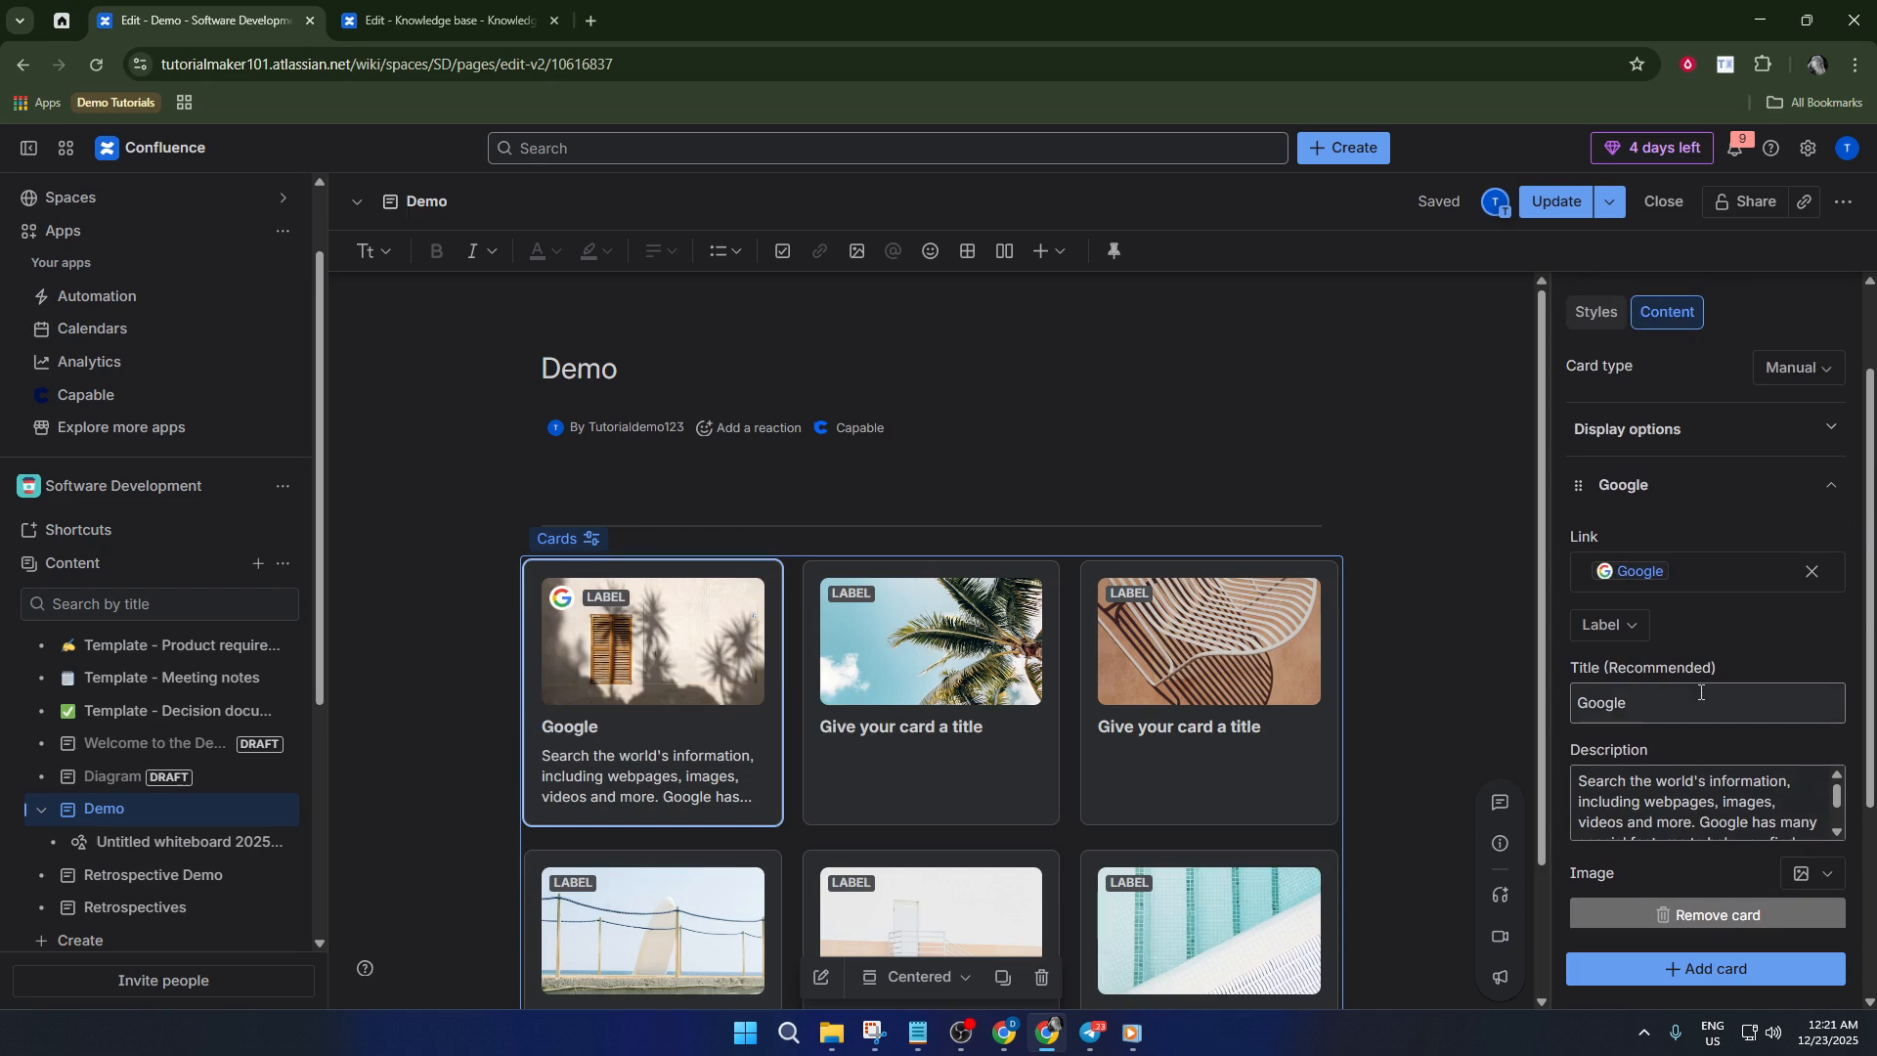
pyautogui.scroll(-1, 1701, 692)
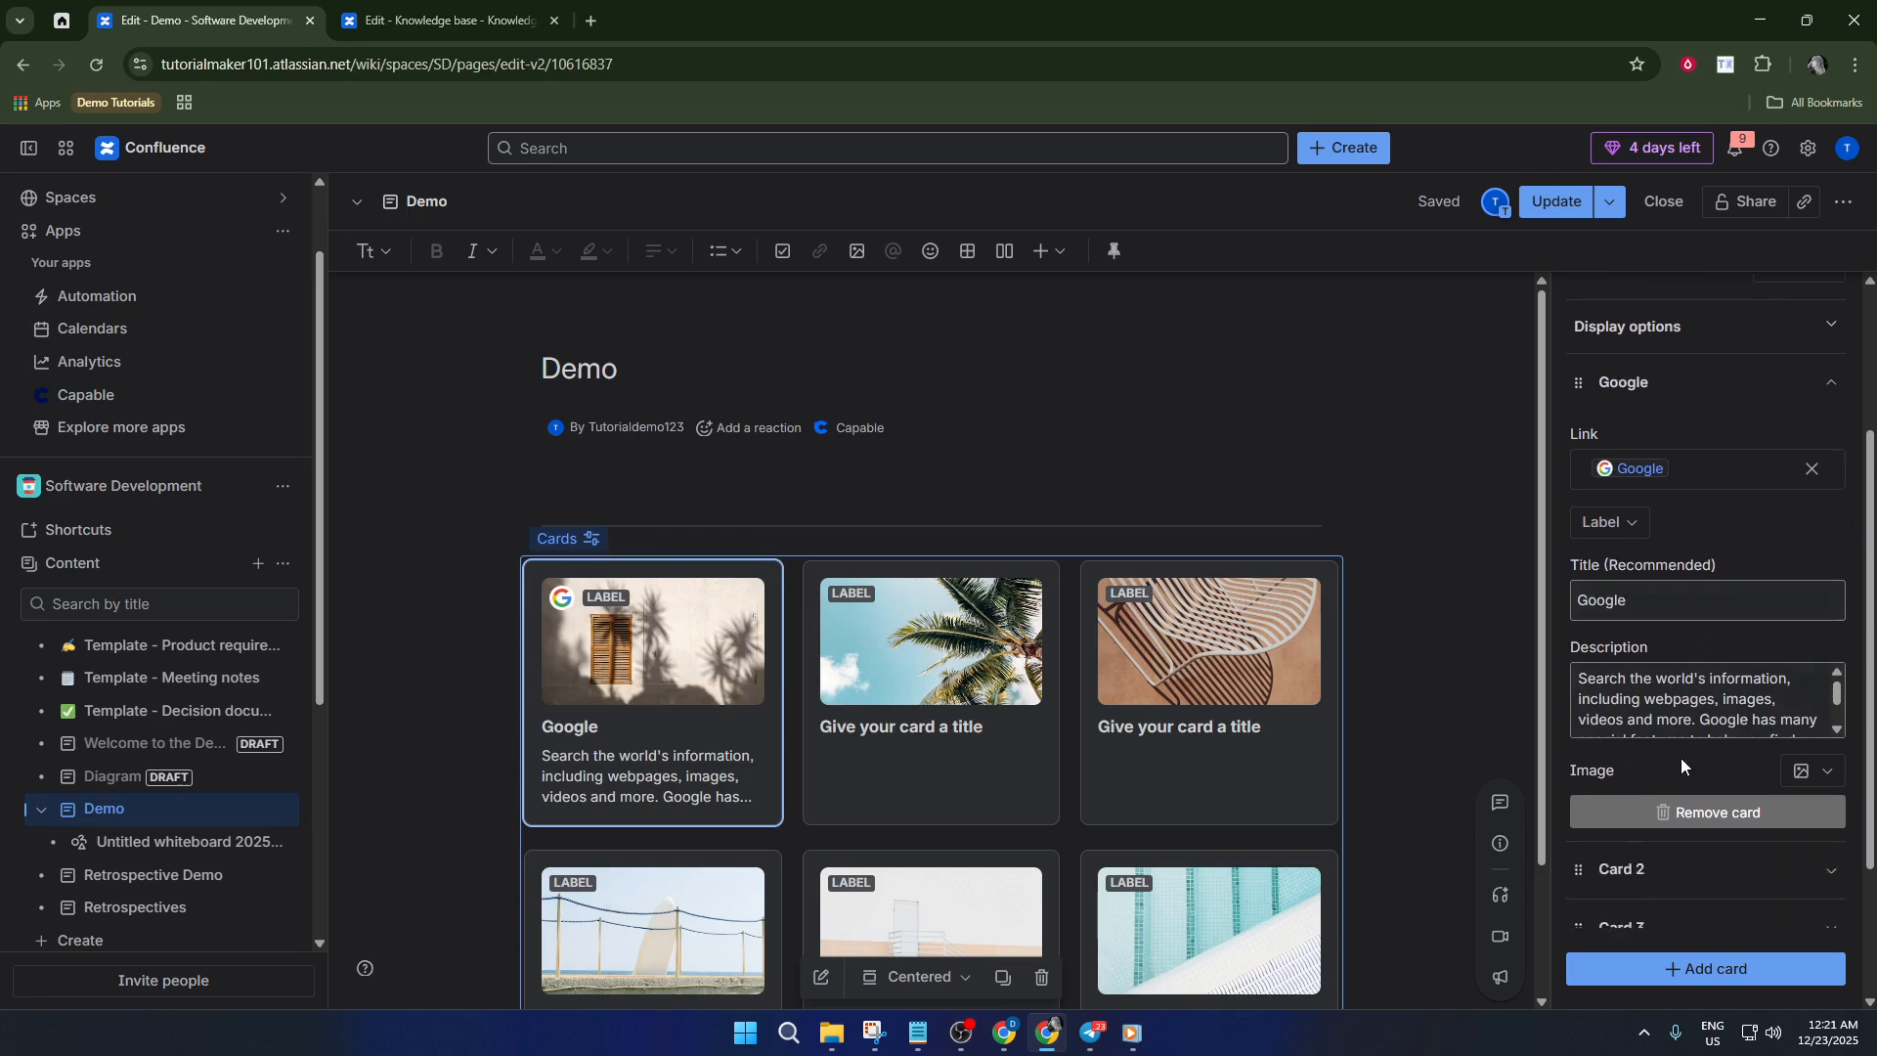
pyautogui.click(701, 686)
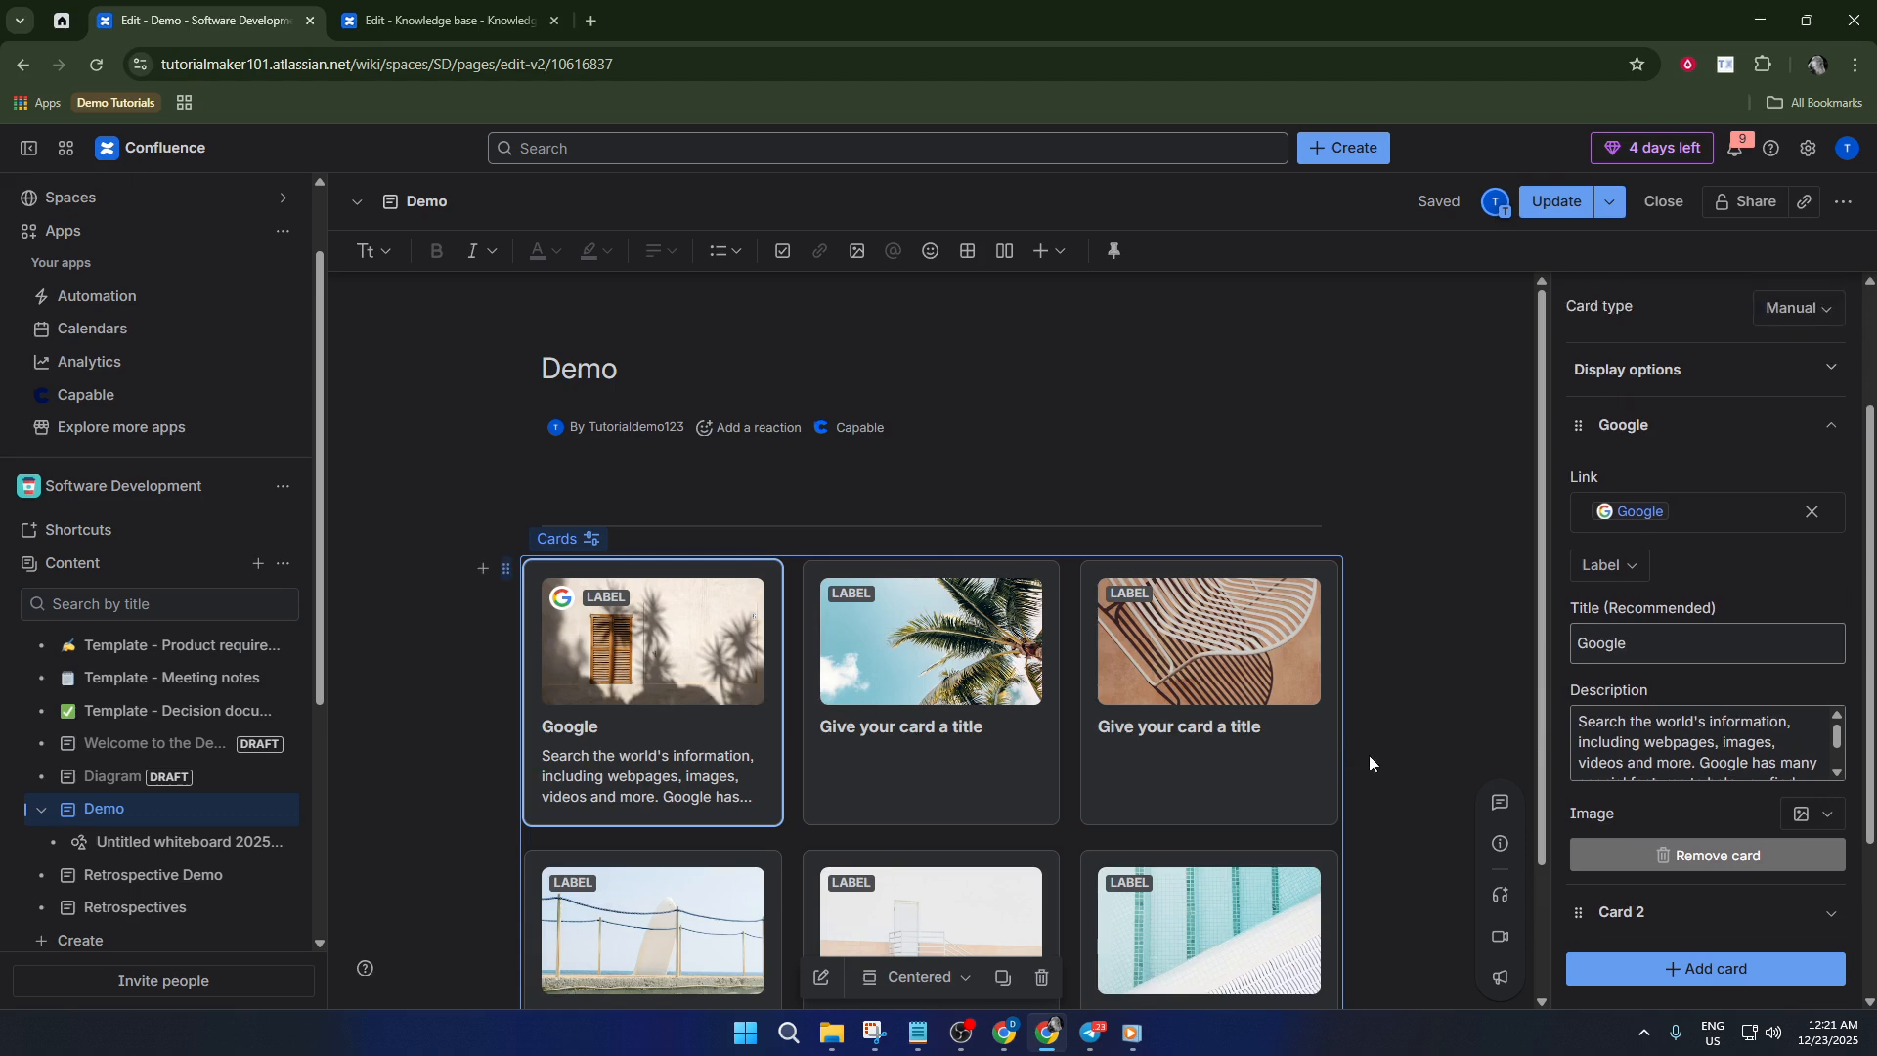
pyautogui.click(1807, 819)
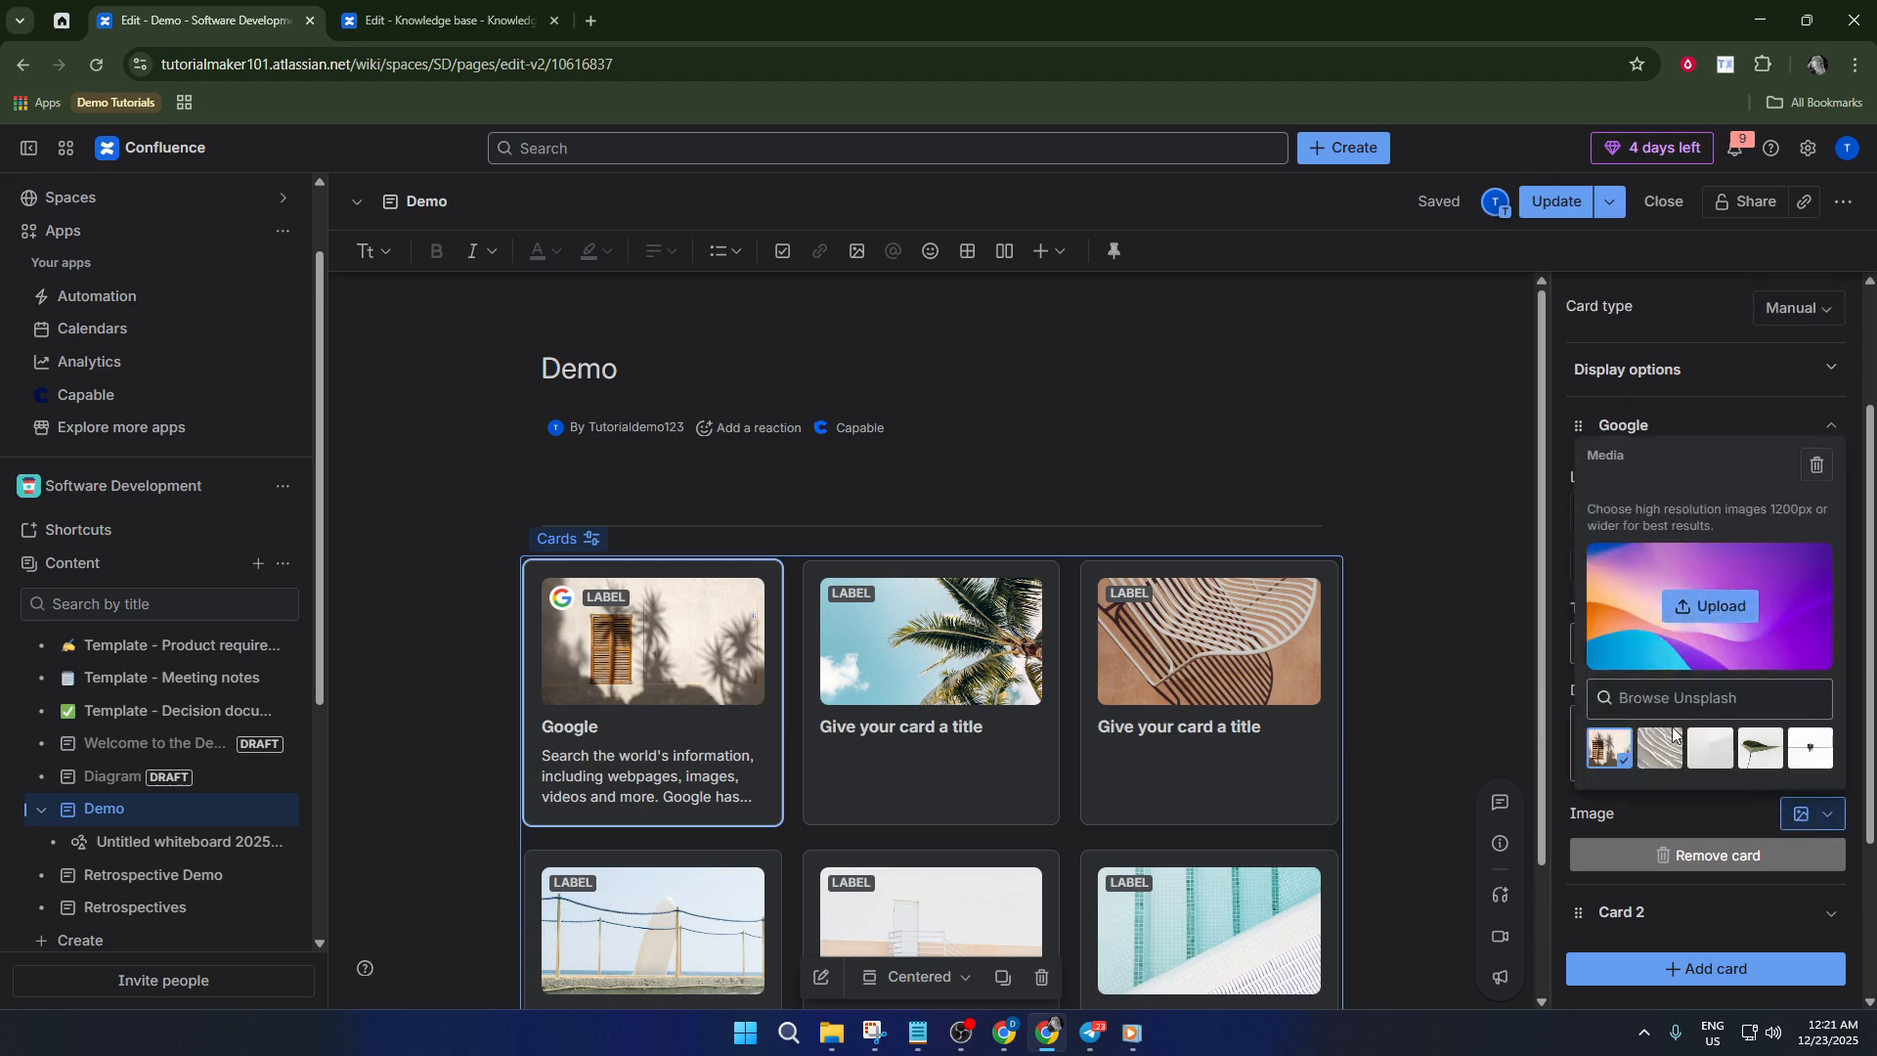
pyautogui.click(1719, 600)
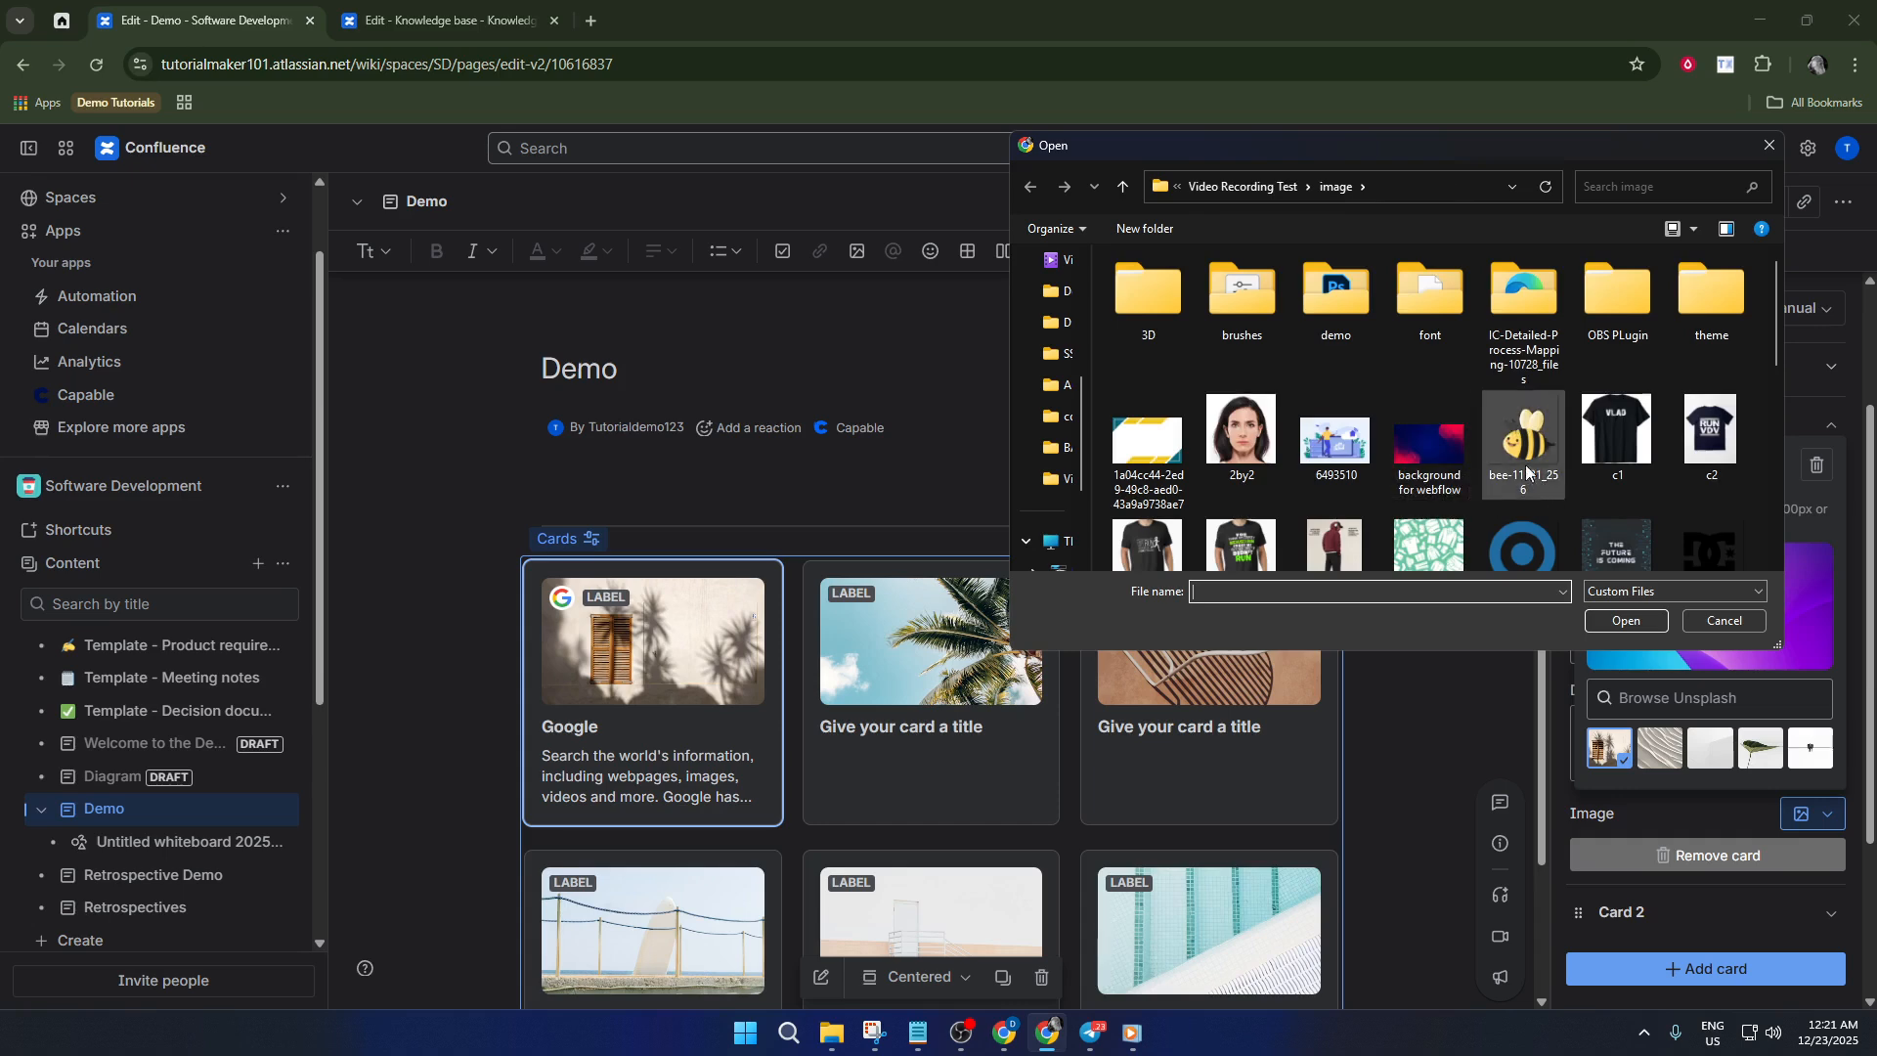
pyautogui.scroll(-3, 1527, 469)
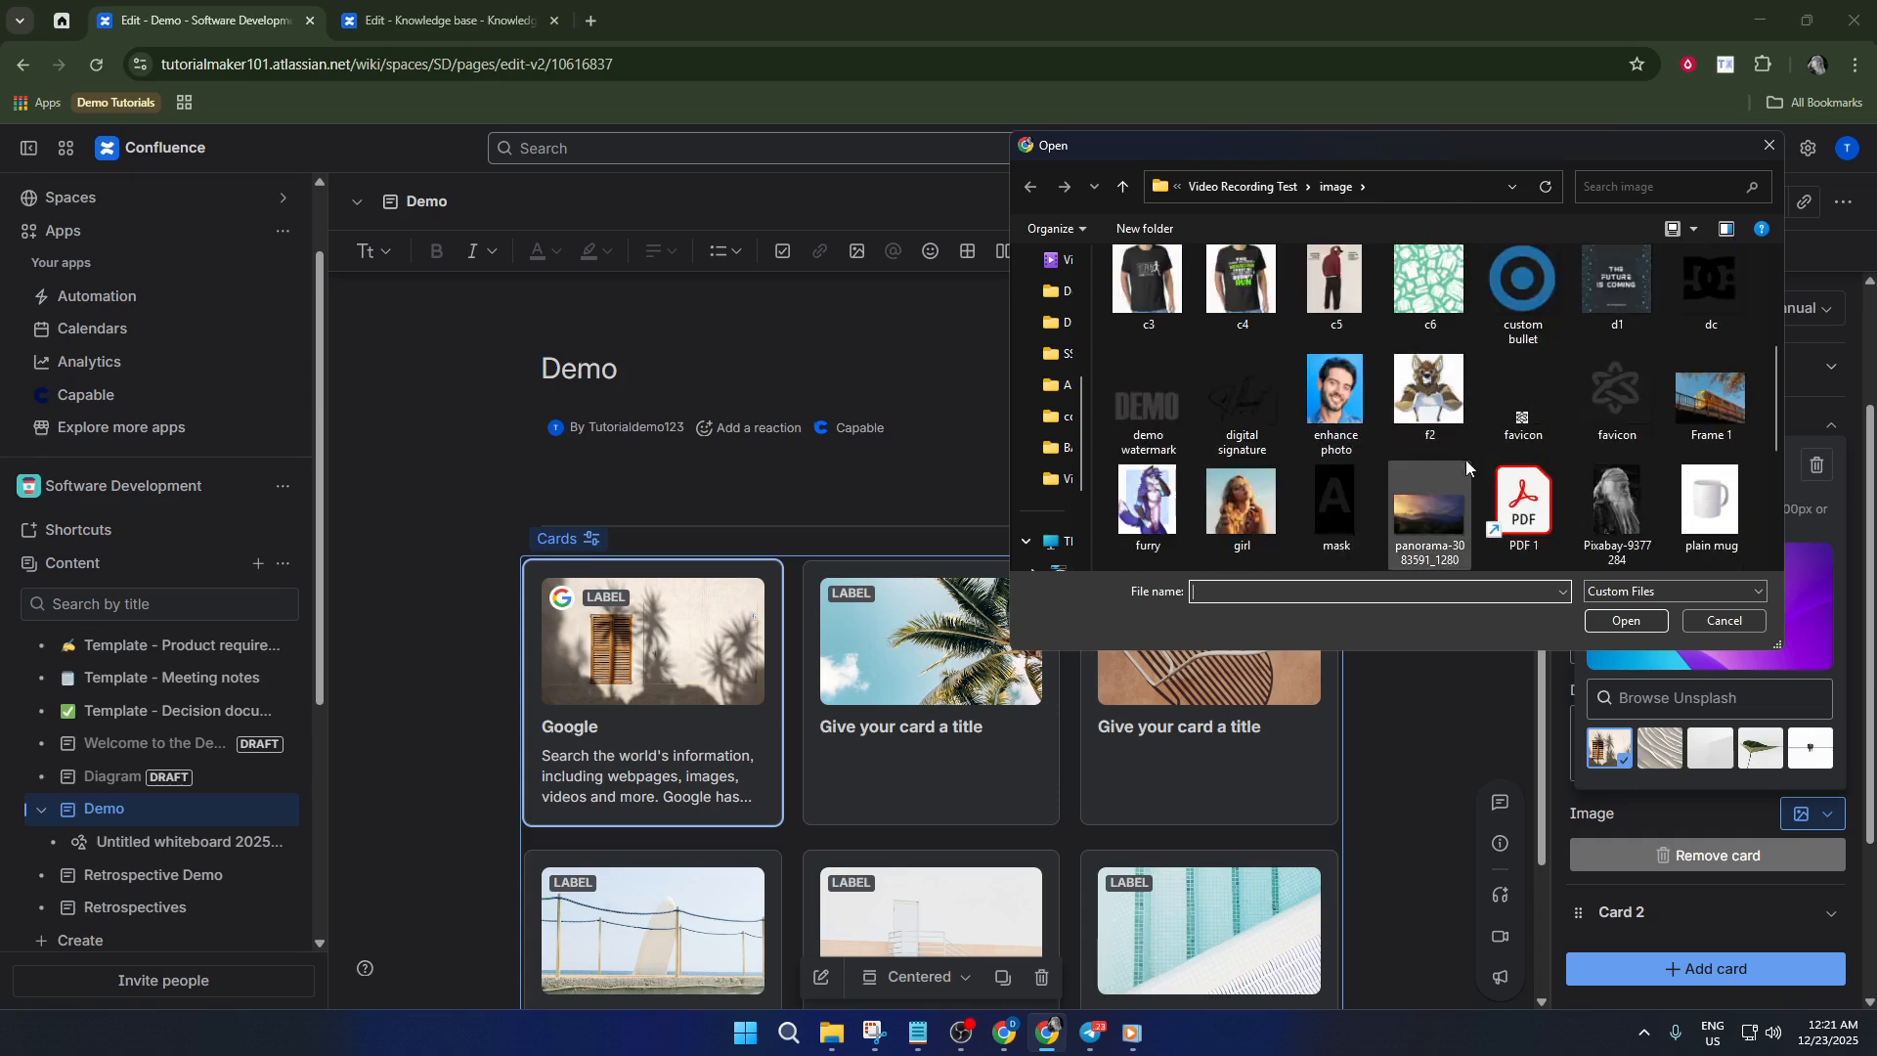
pyautogui.scroll(-3, 1354, 452)
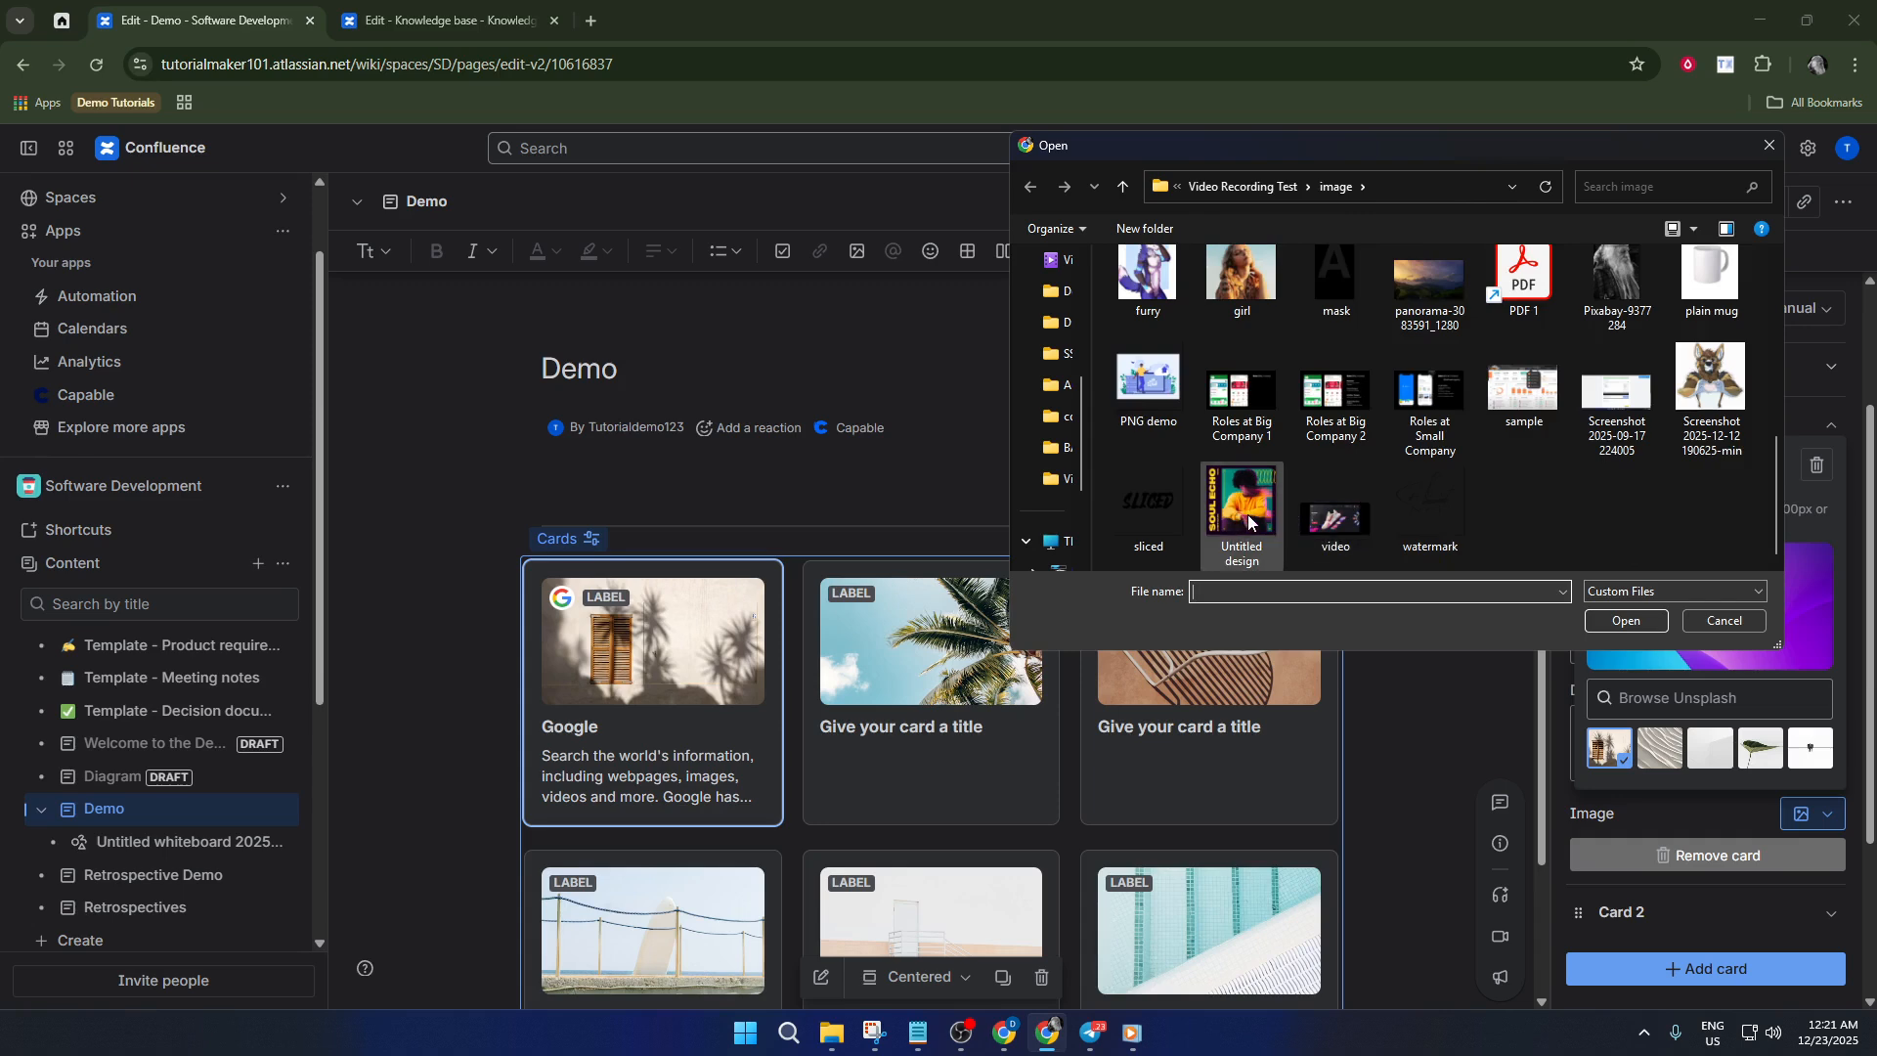
pyautogui.scroll(1, 1349, 500)
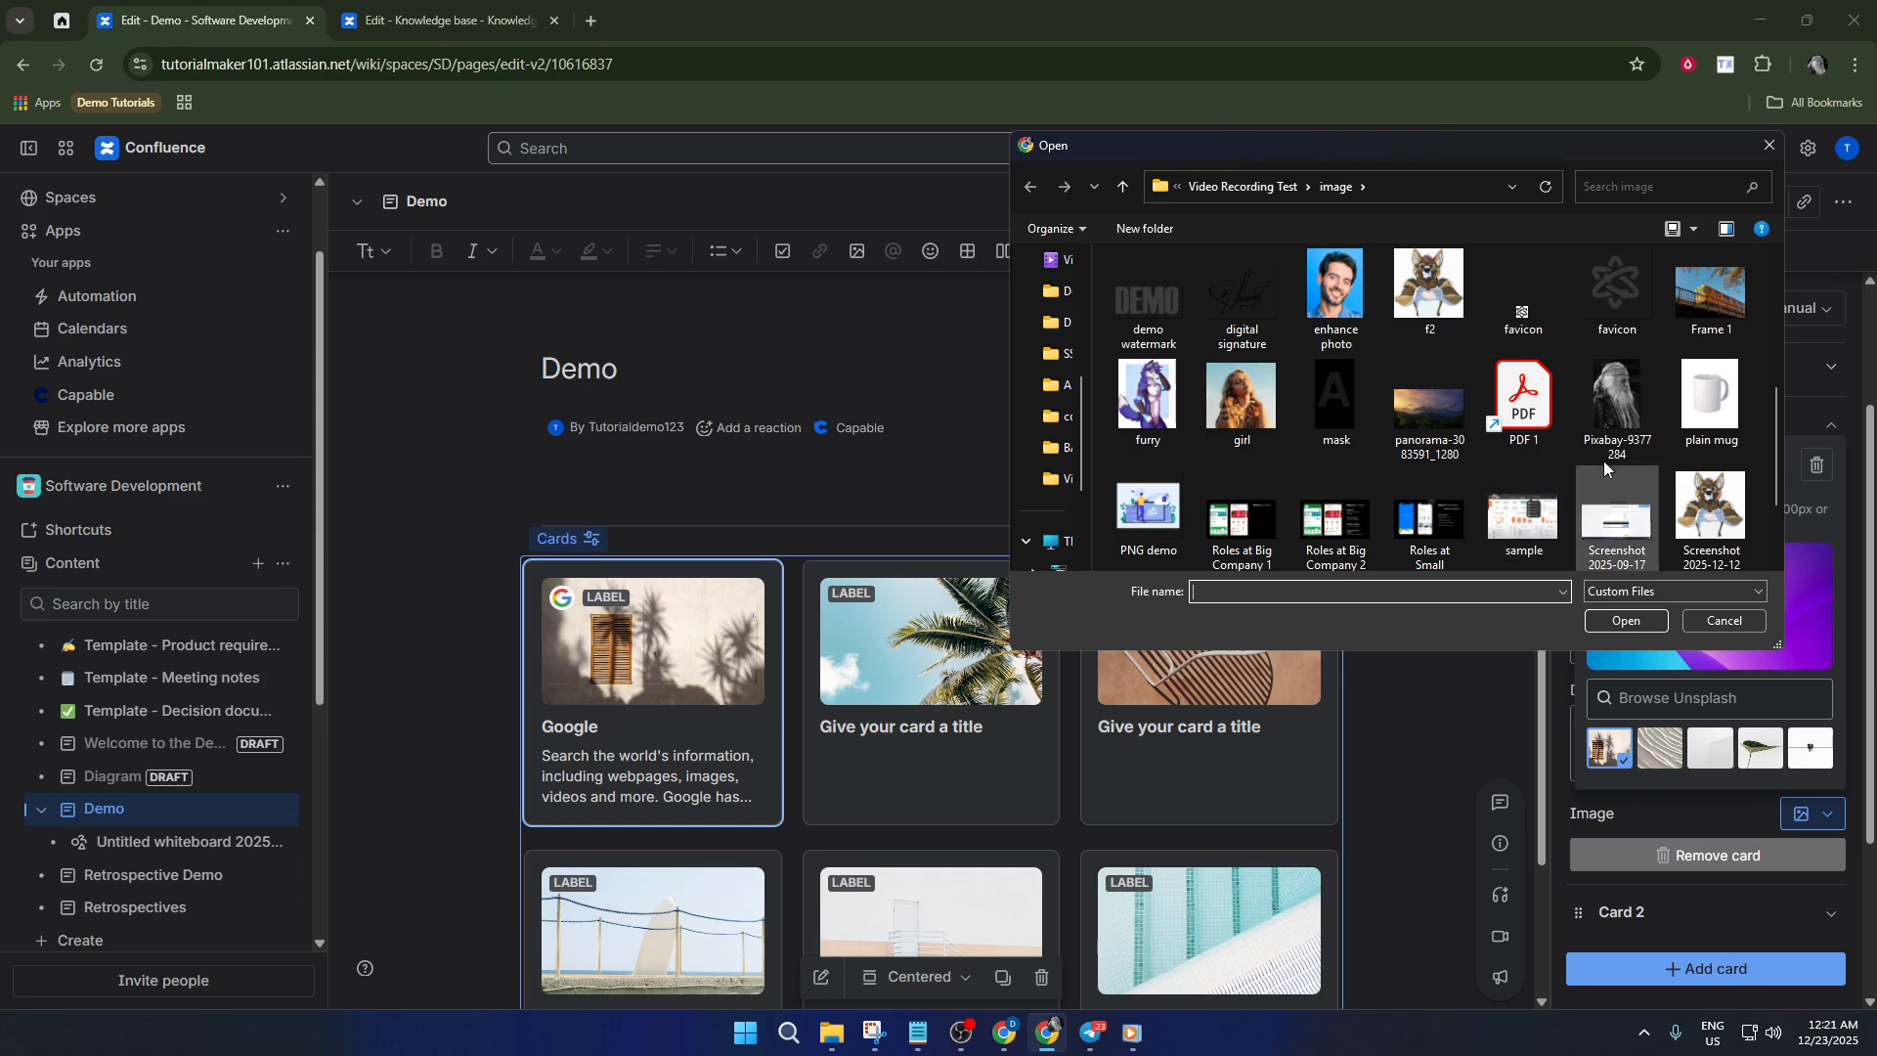
pyautogui.scroll(1, 1622, 474)
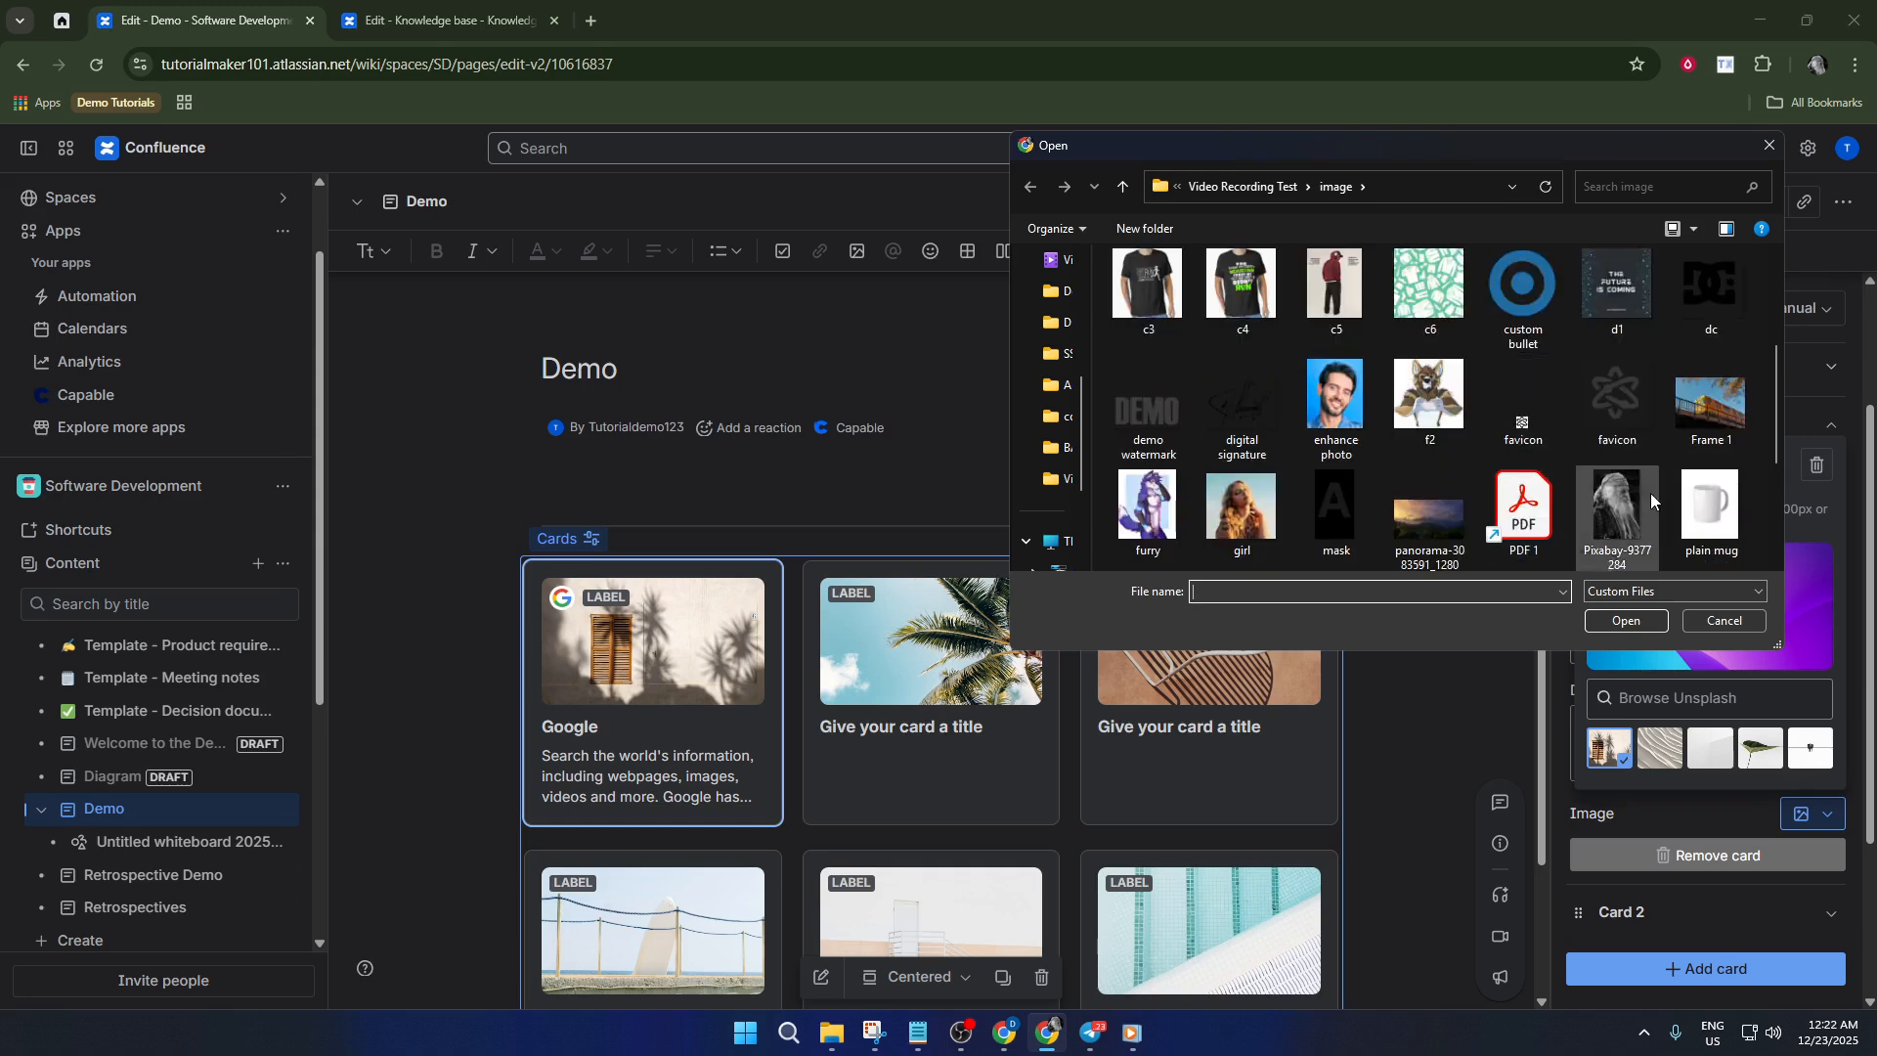
pyautogui.click(1695, 413)
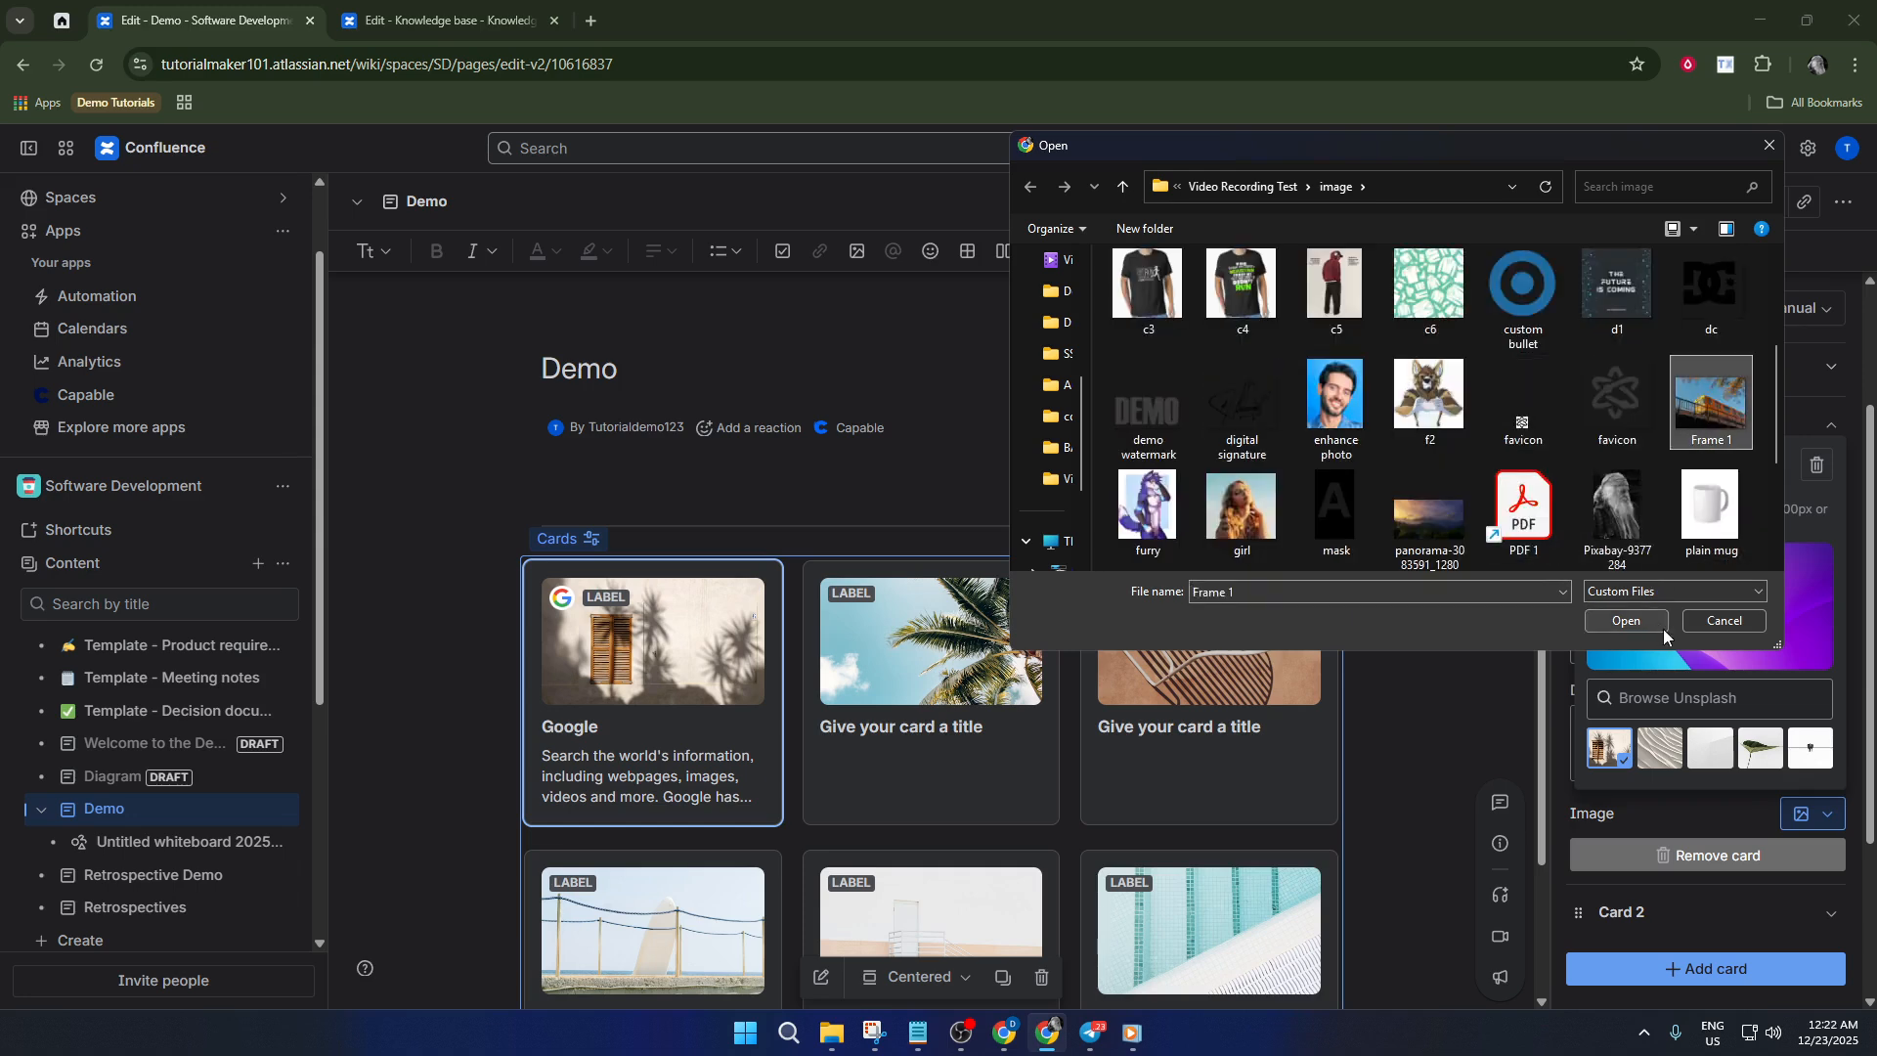
pyautogui.click(1642, 624)
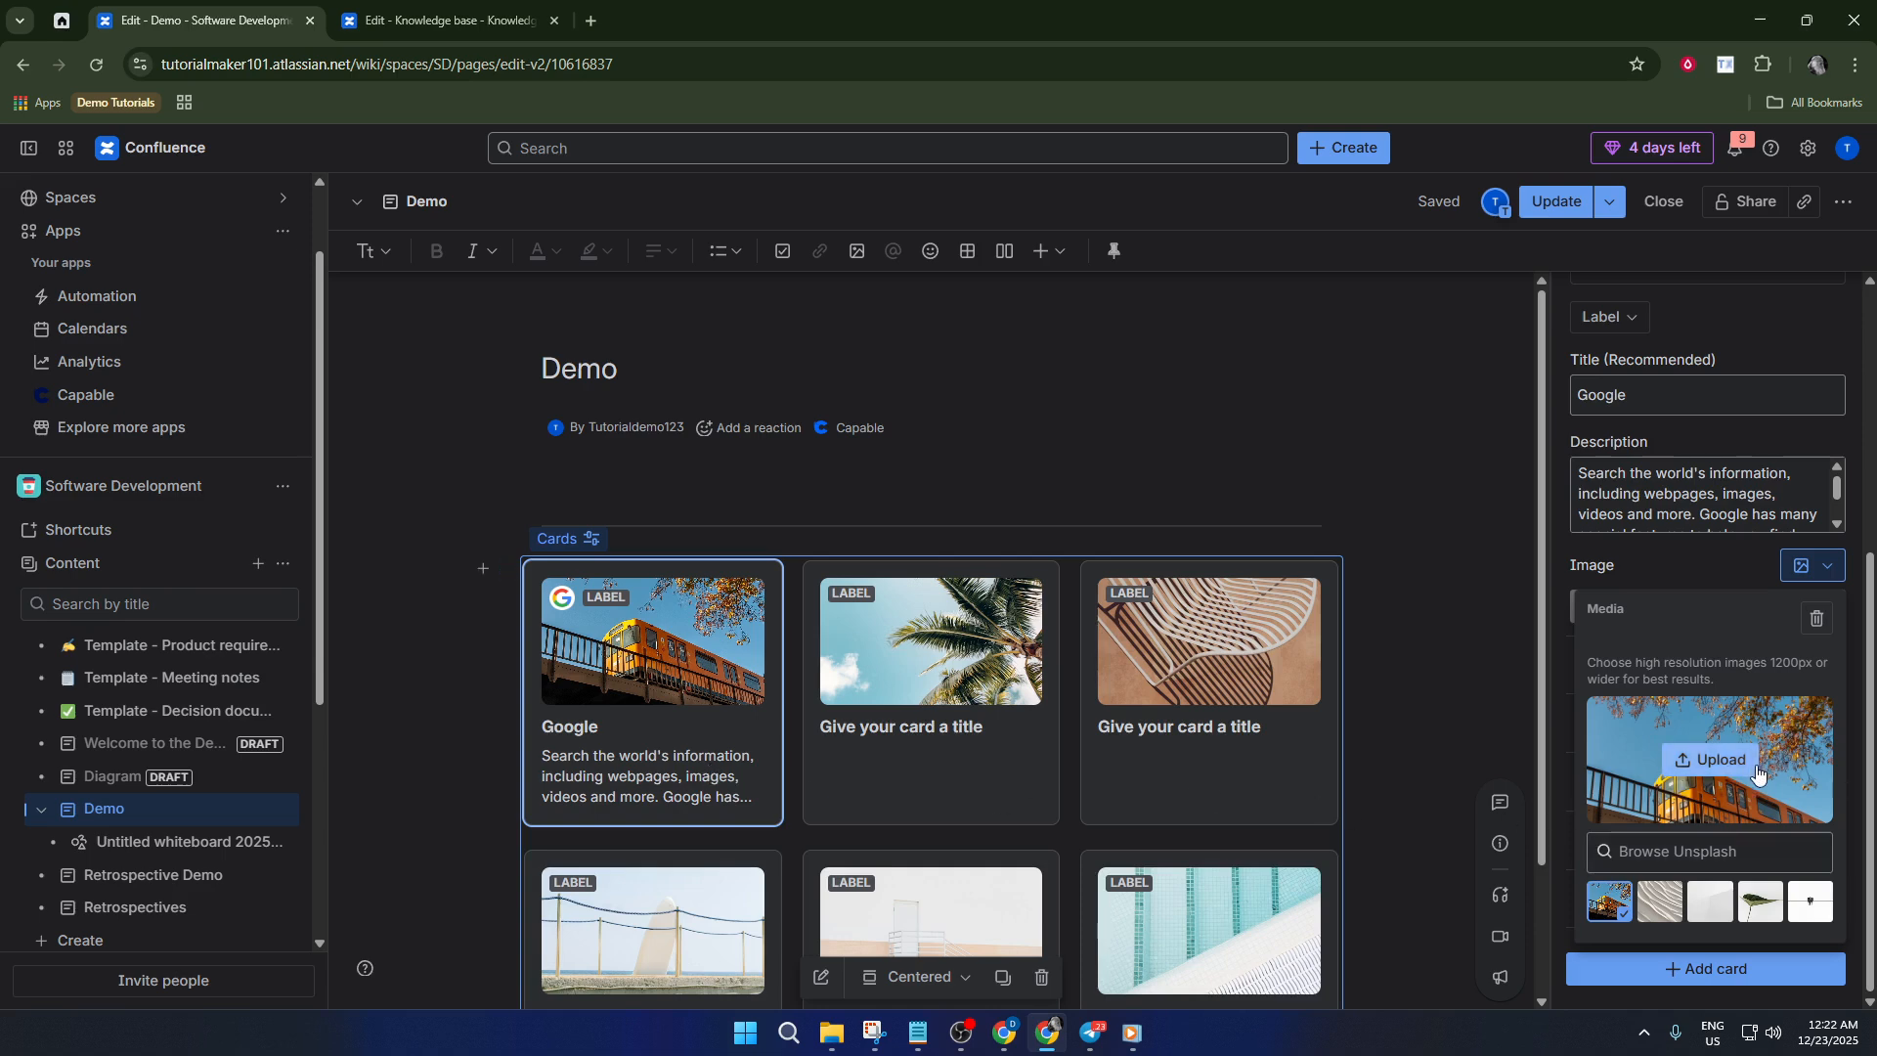
pyautogui.scroll(3, 1681, 537)
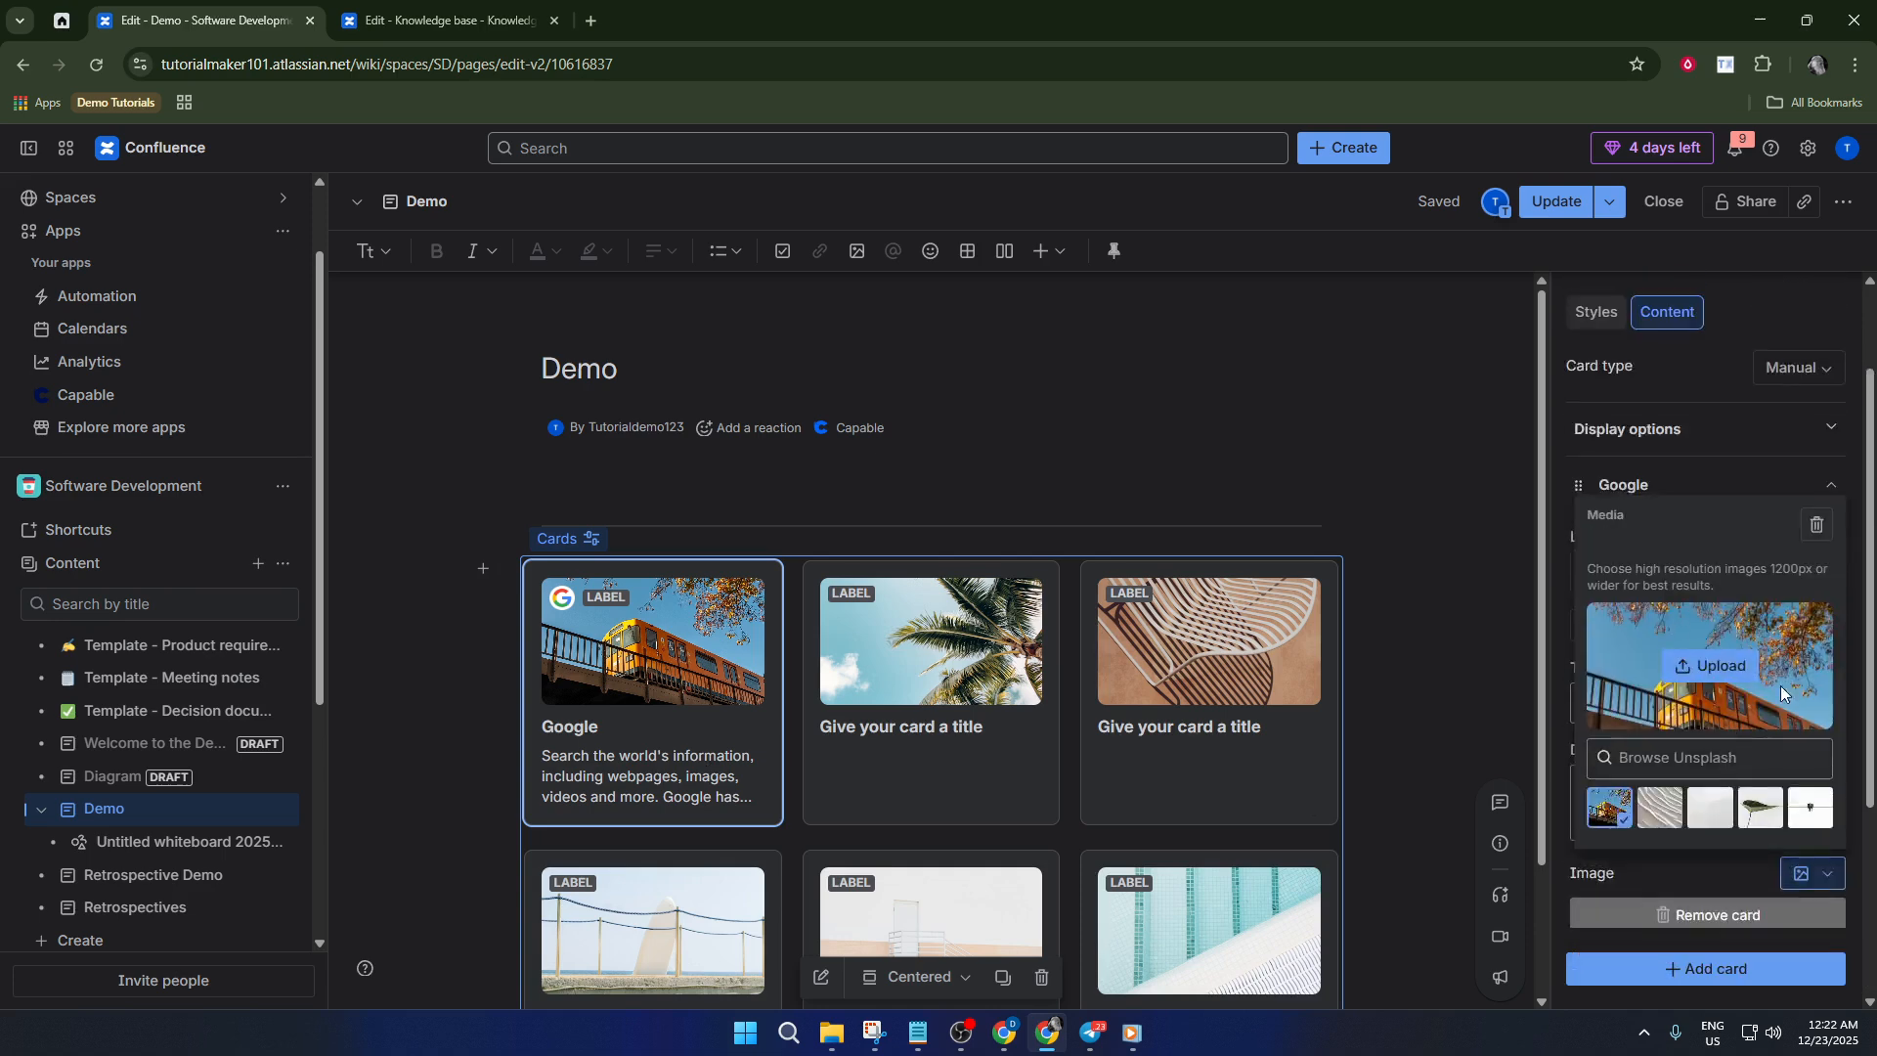
pyautogui.scroll(-3, 1693, 847)
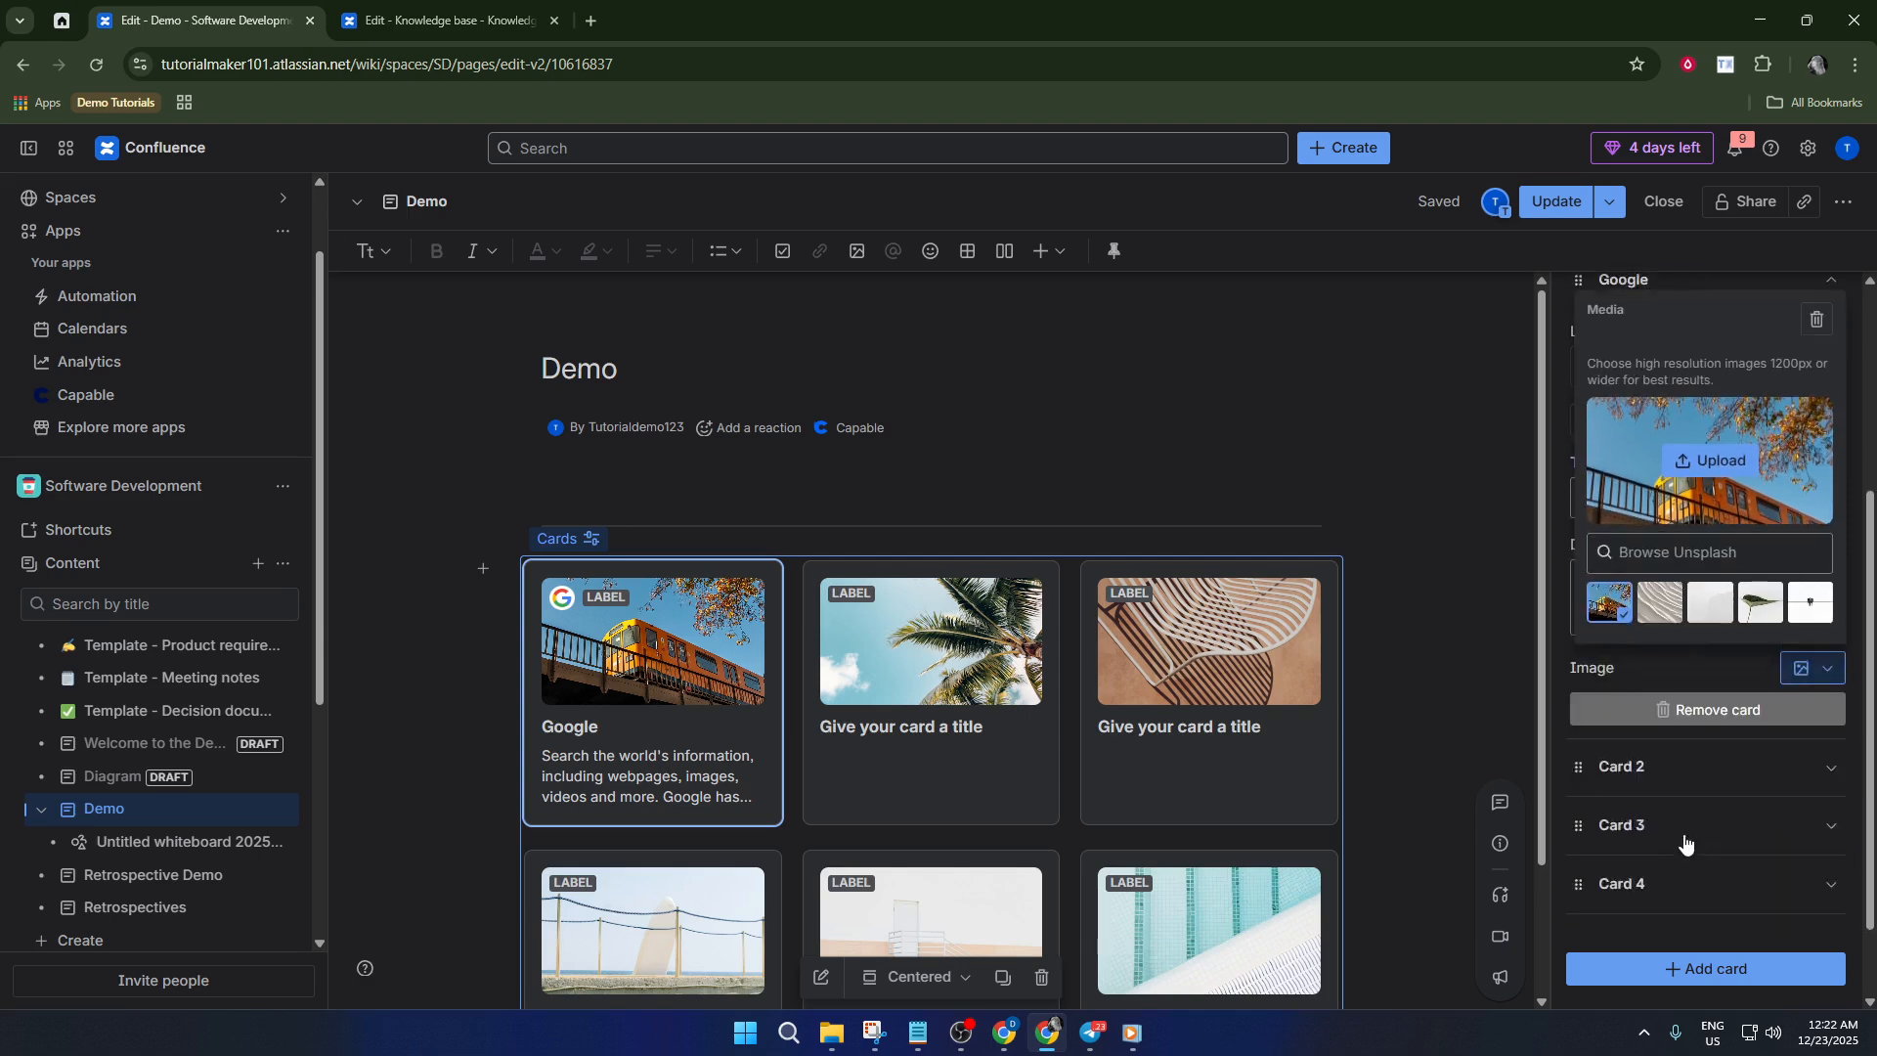
# Close the Google card's image picker and look over its remaining fields and the other cards in the list.
pyautogui.scroll(-2, 1686, 823)
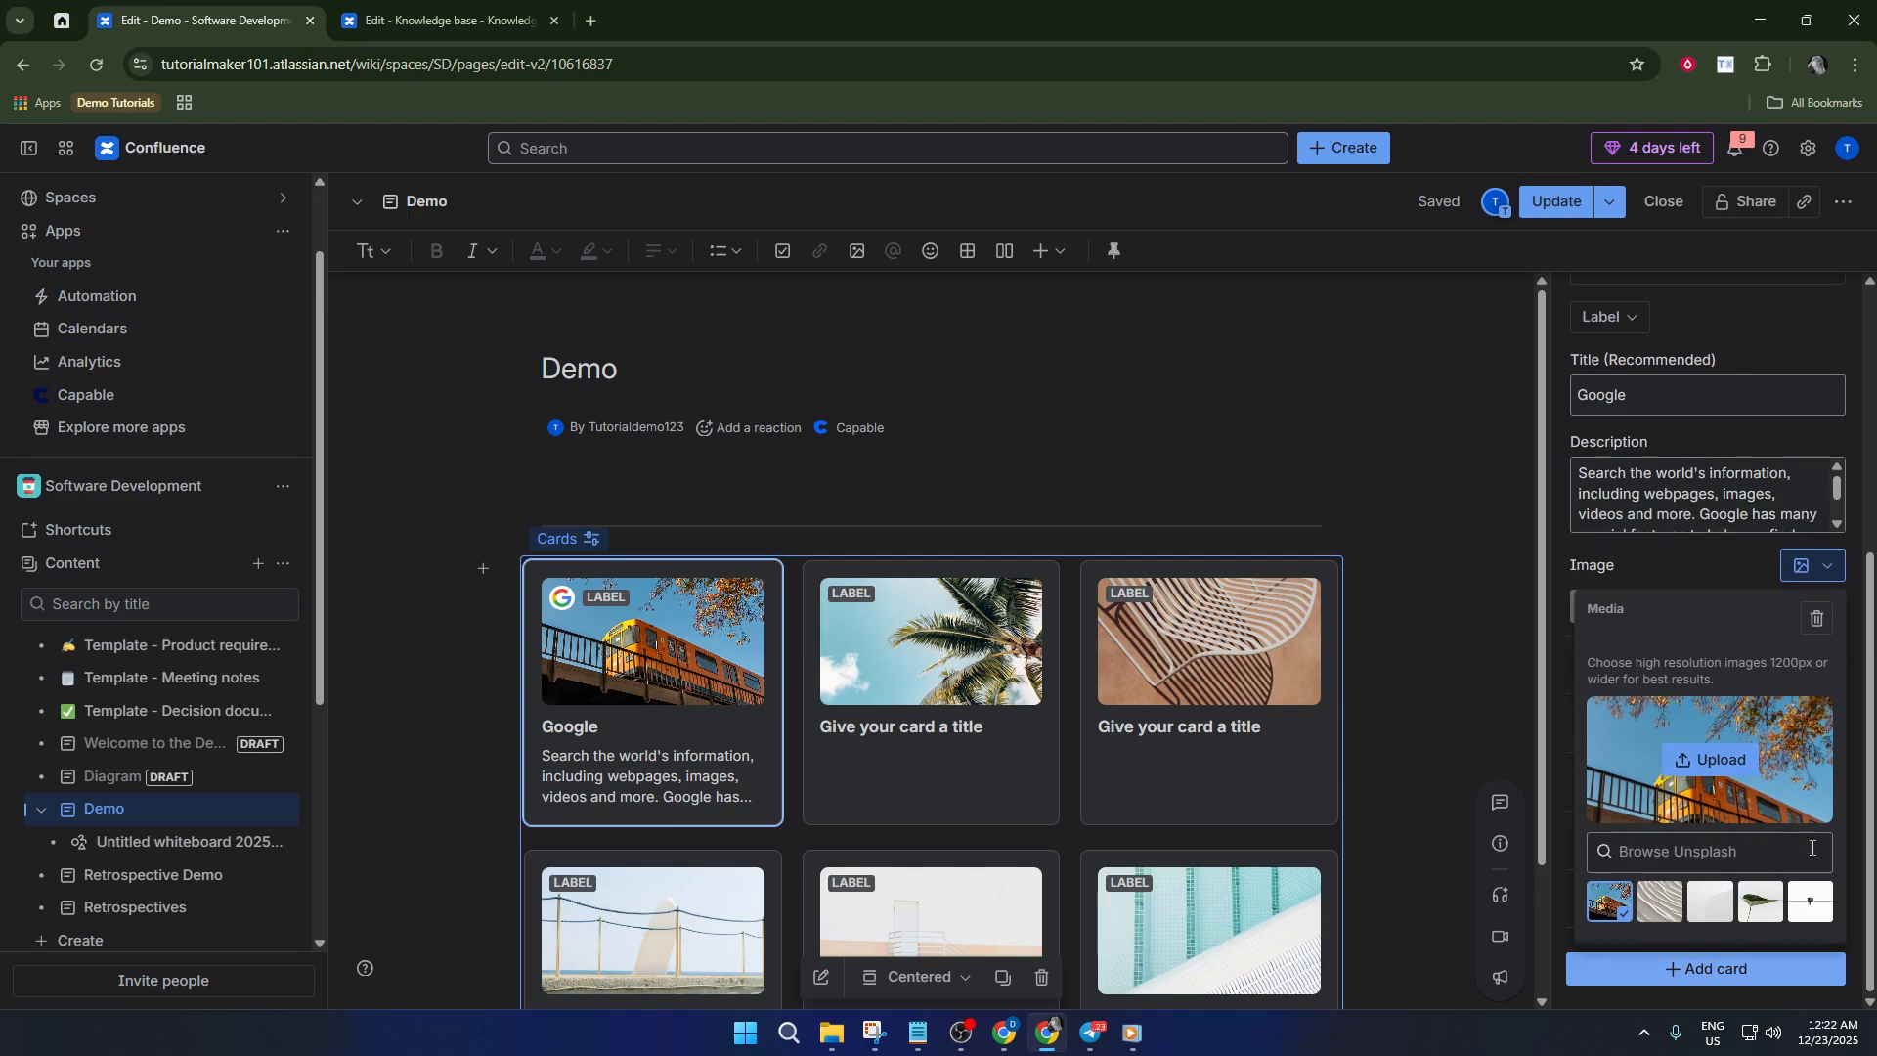
pyautogui.scroll(2, 1813, 838)
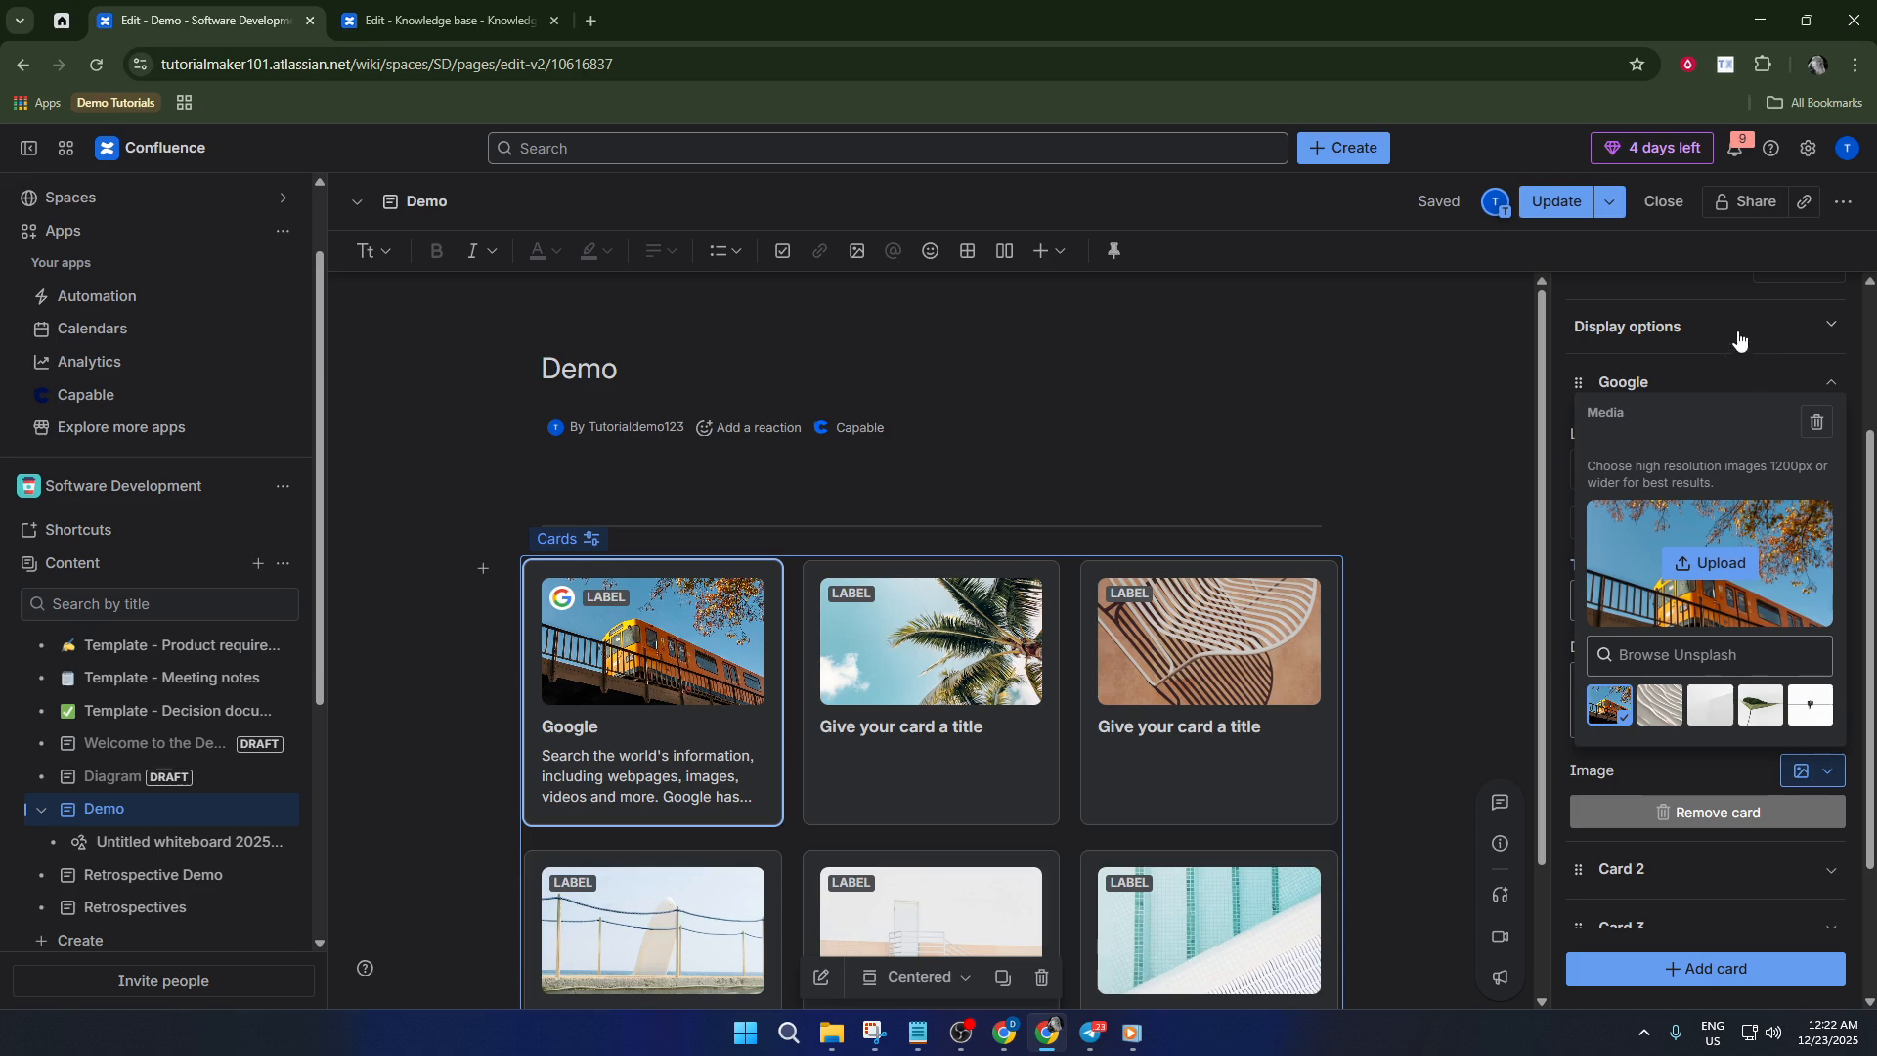
pyautogui.click(683, 633)
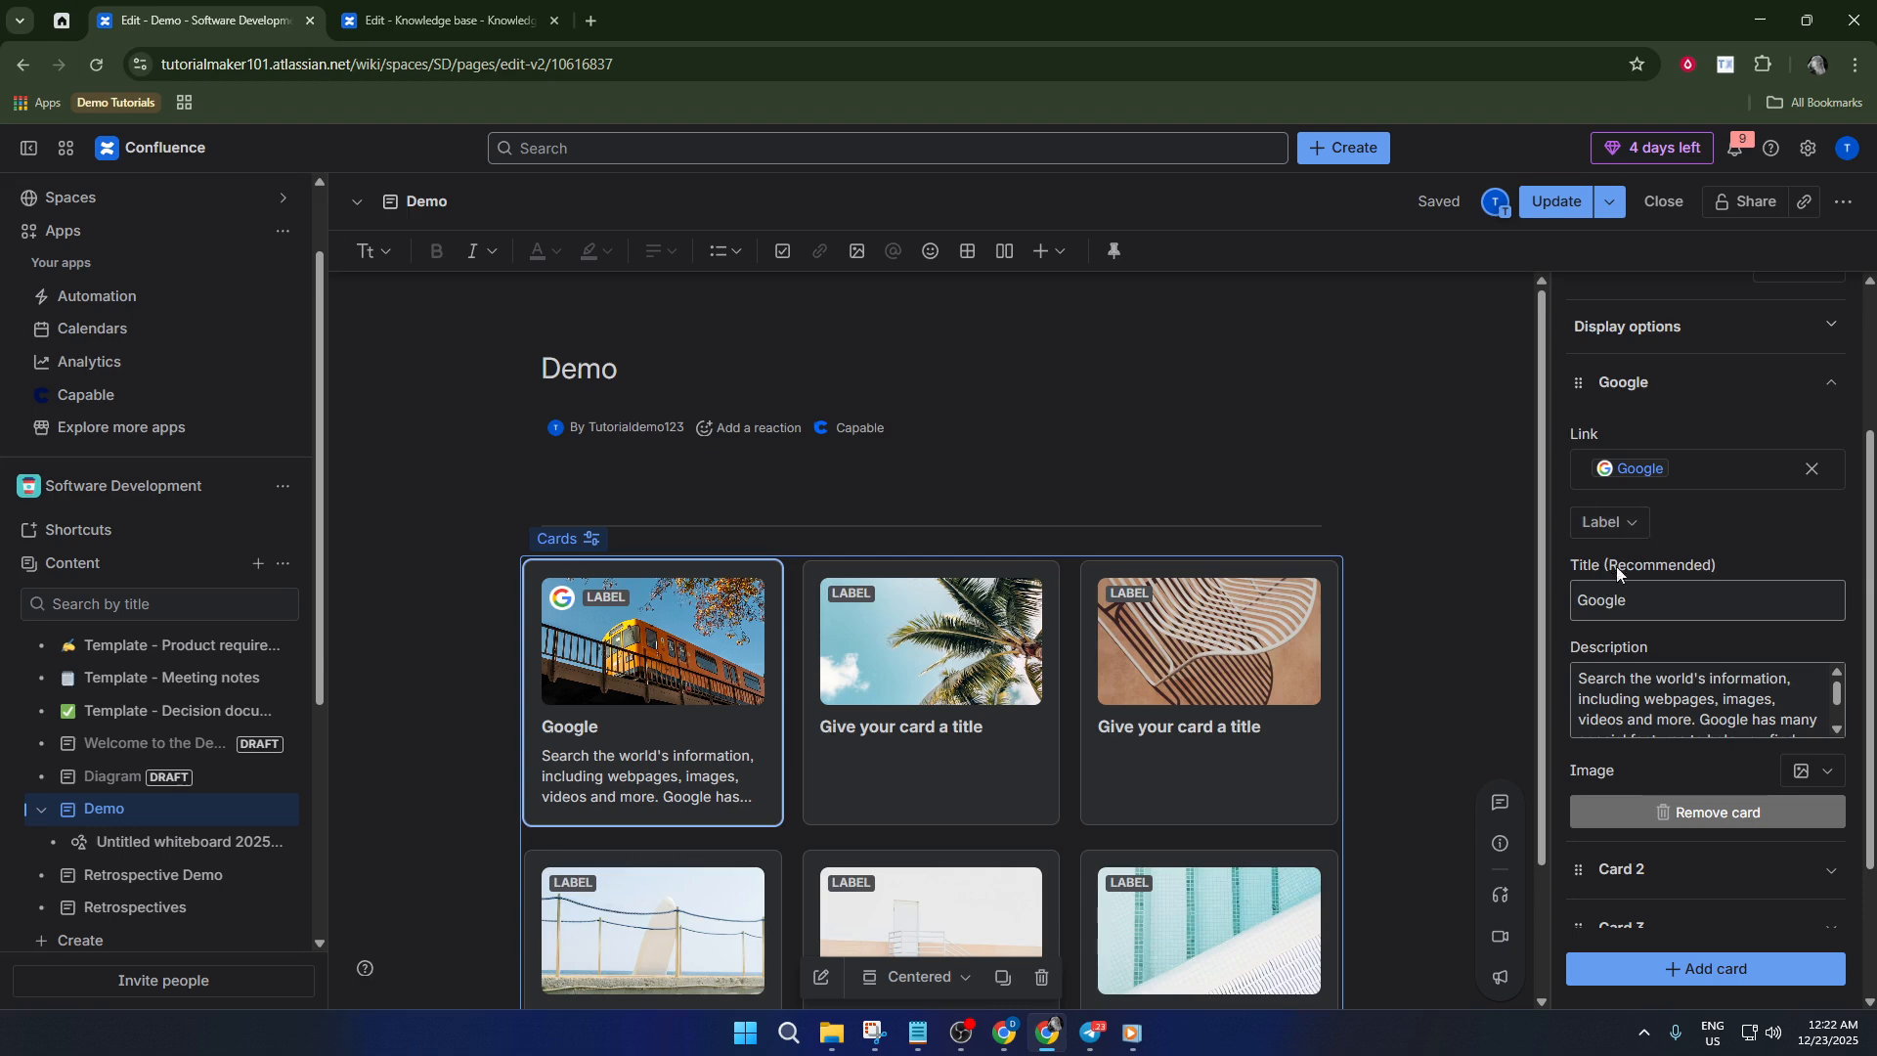
pyautogui.scroll(-2, 1665, 716)
pyautogui.scroll(-2, 1717, 897)
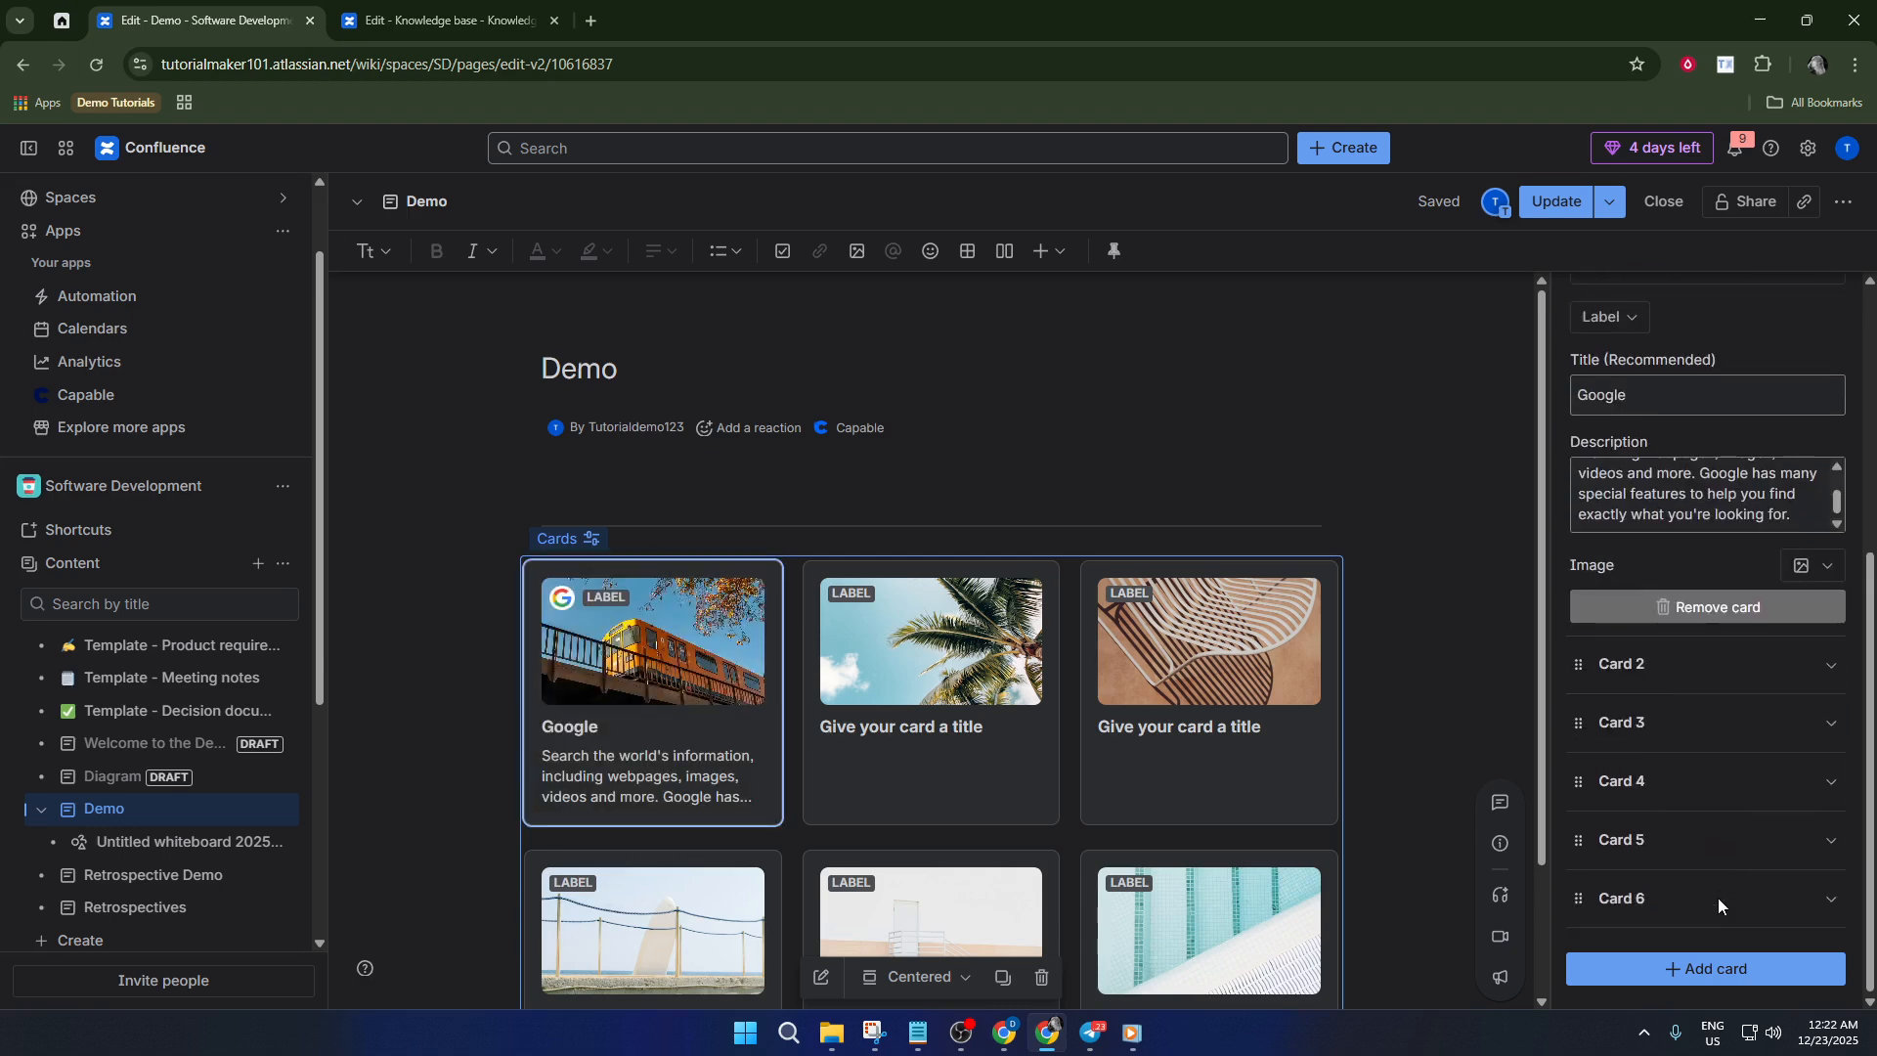
# Expand Card 2's settings and examine its link, label, title, description and image fields.
pyautogui.click(1726, 683)
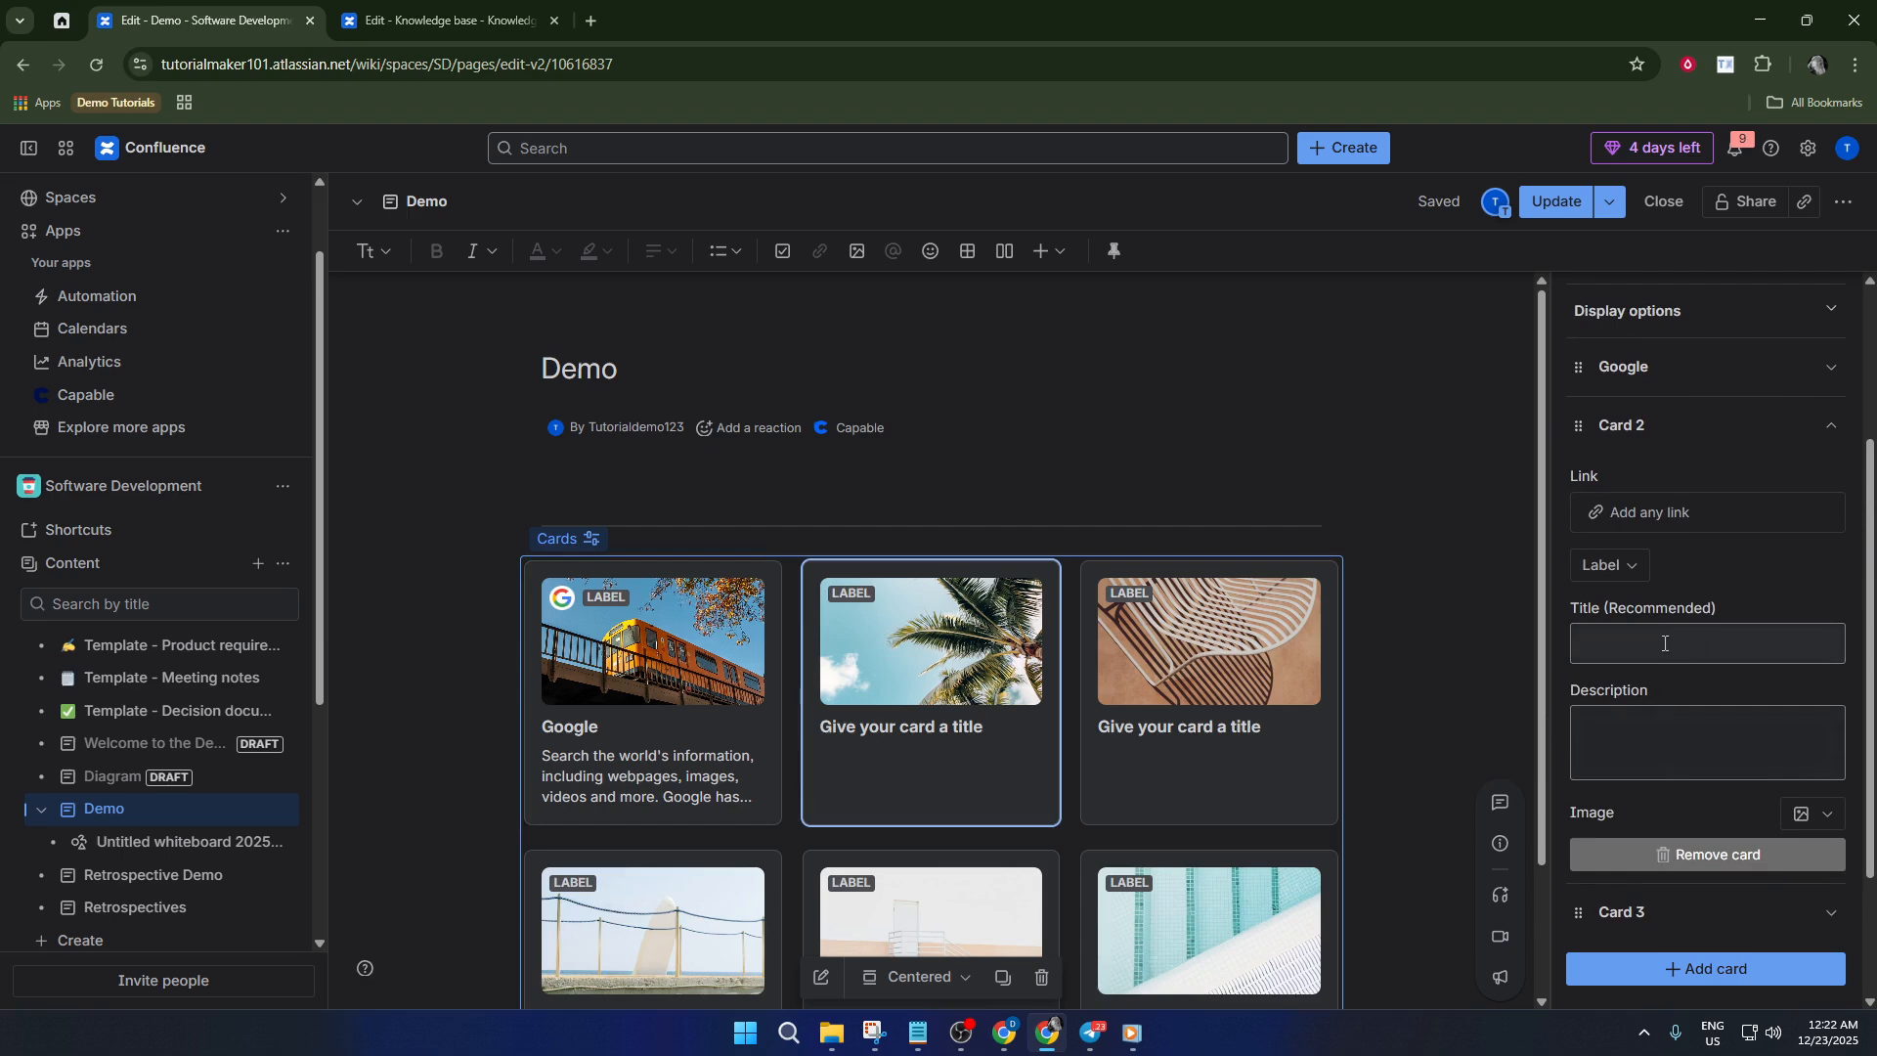
pyautogui.click(1657, 645)
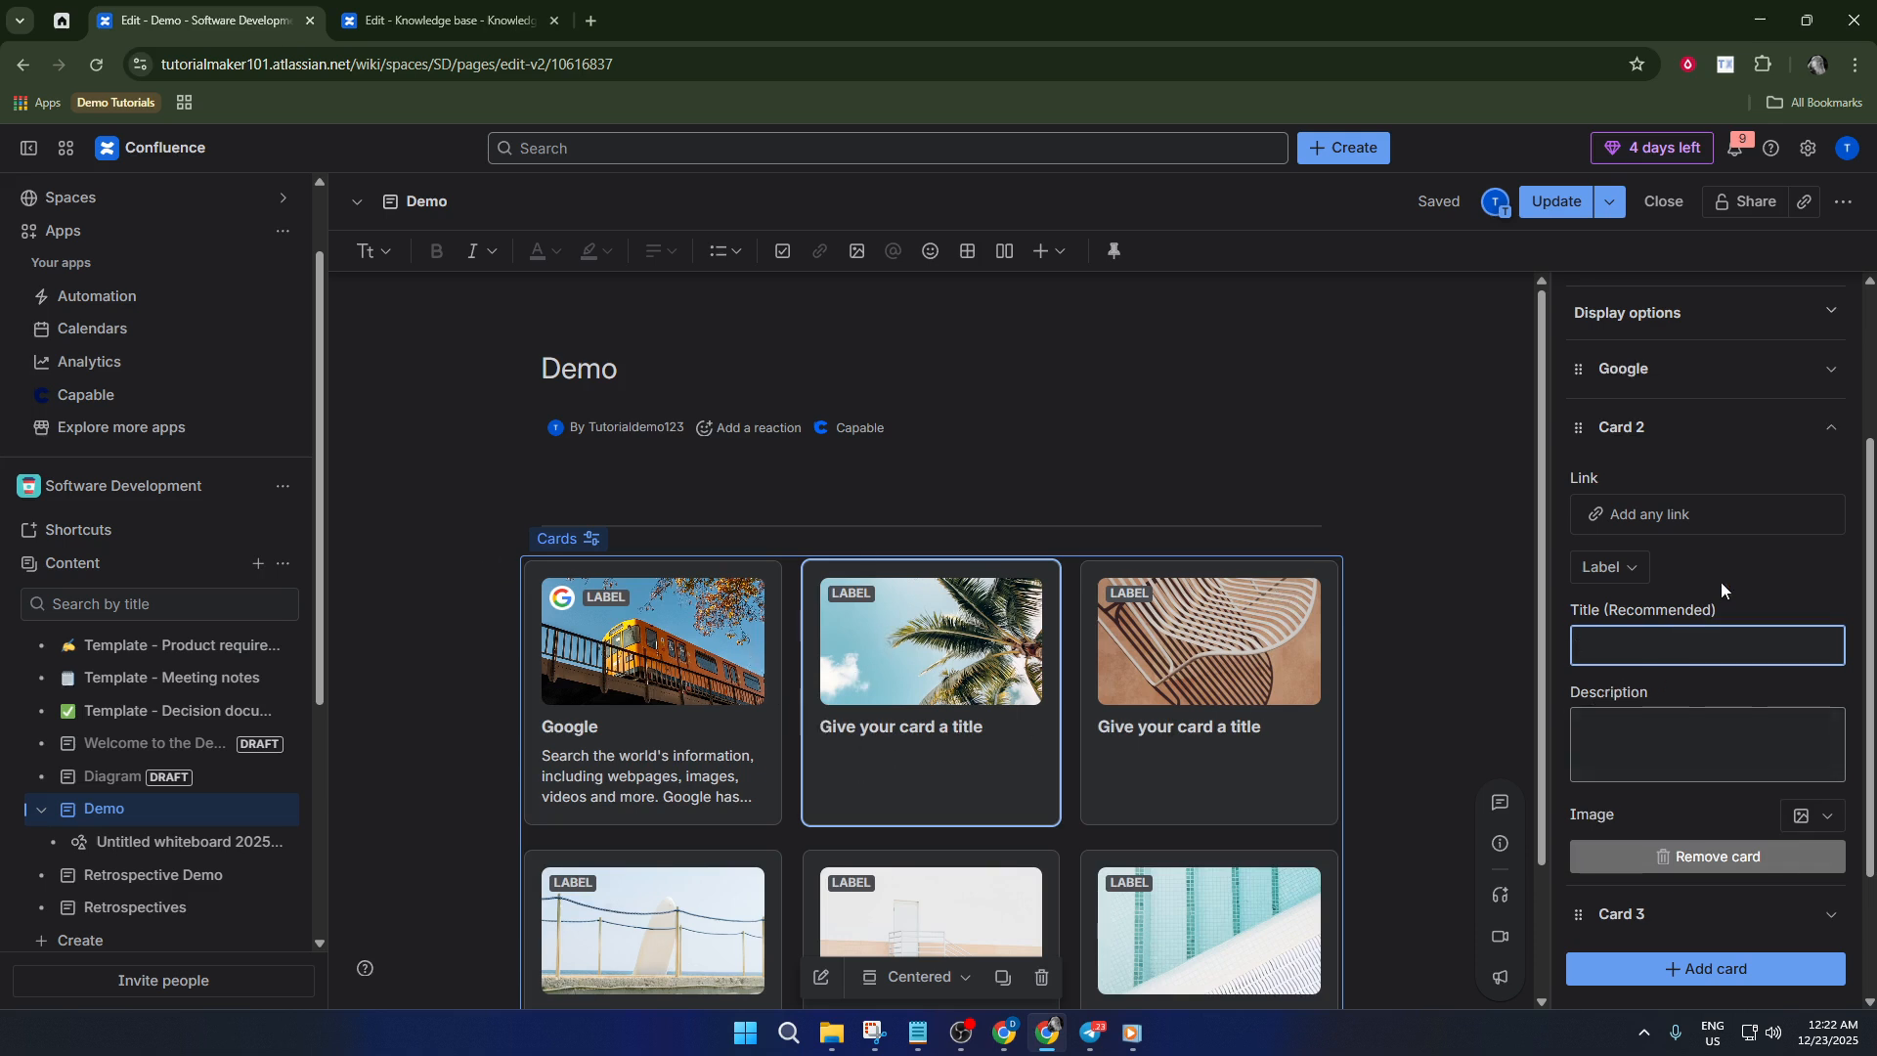
pyautogui.scroll(2, 1720, 583)
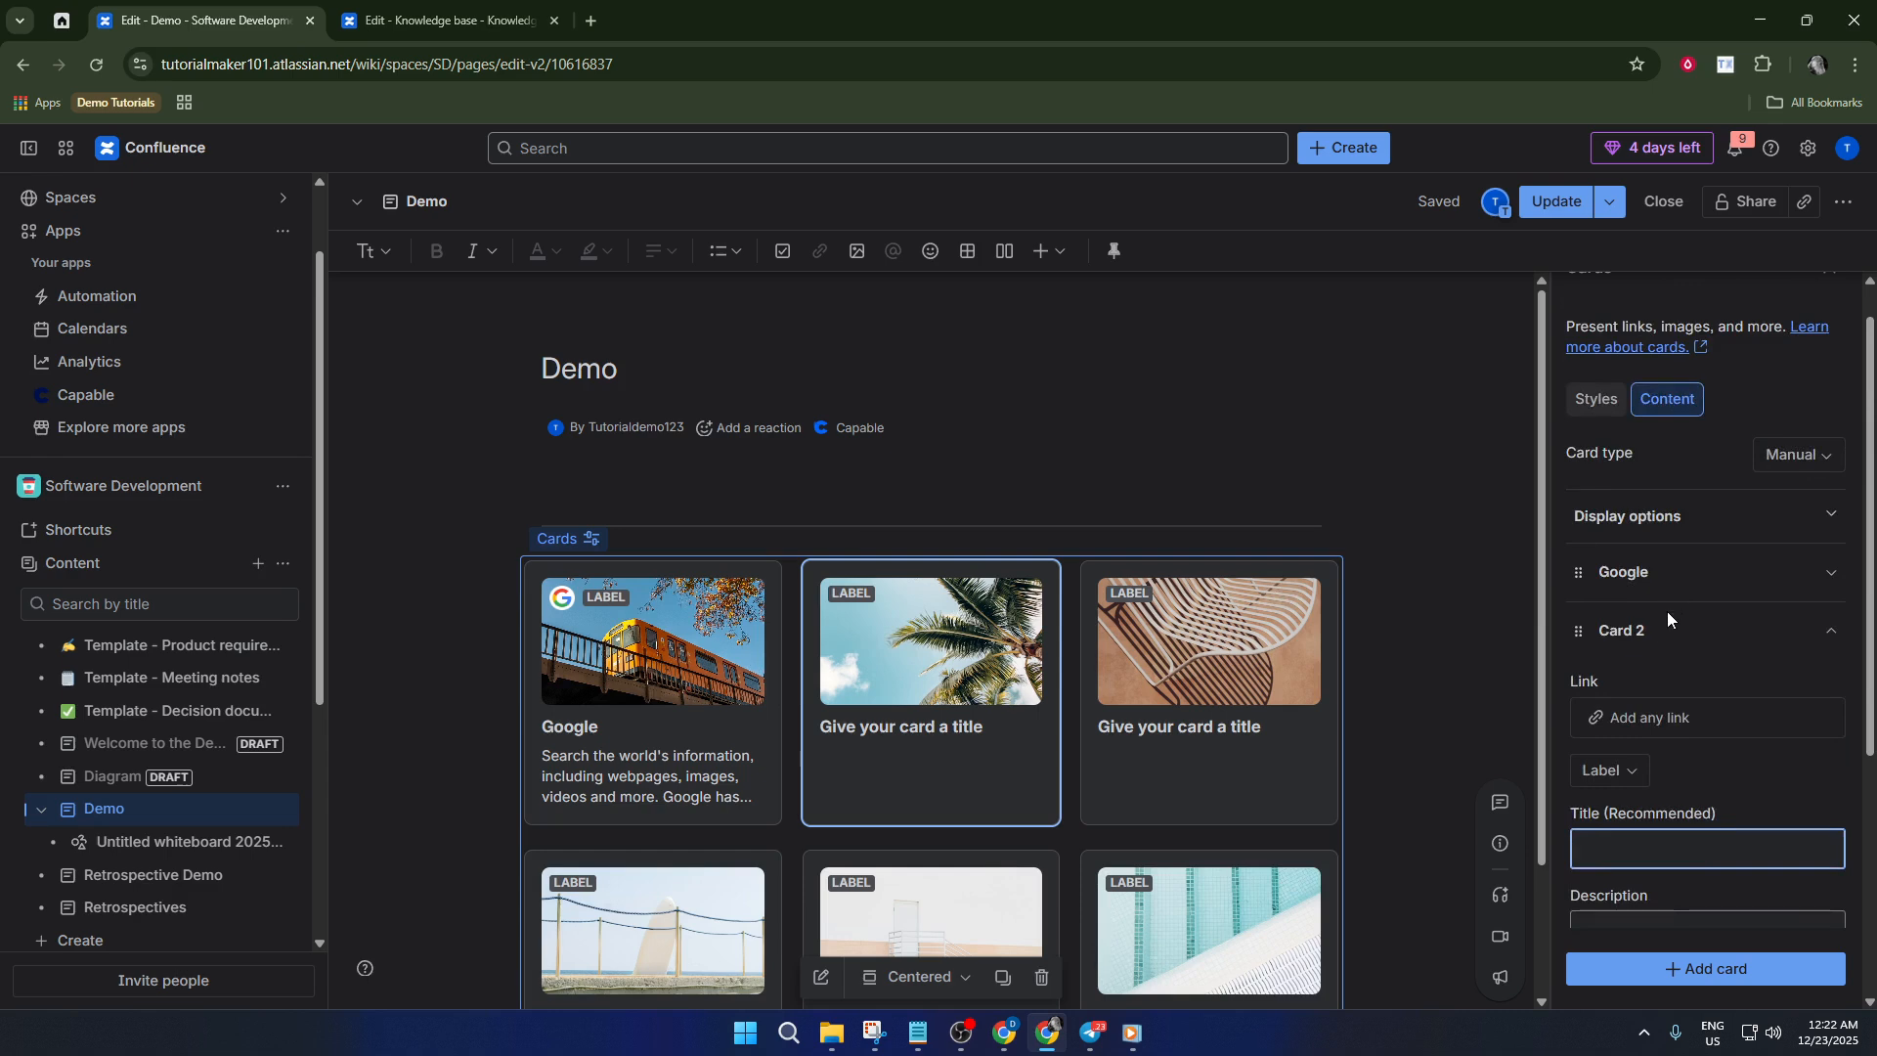
pyautogui.click(1668, 630)
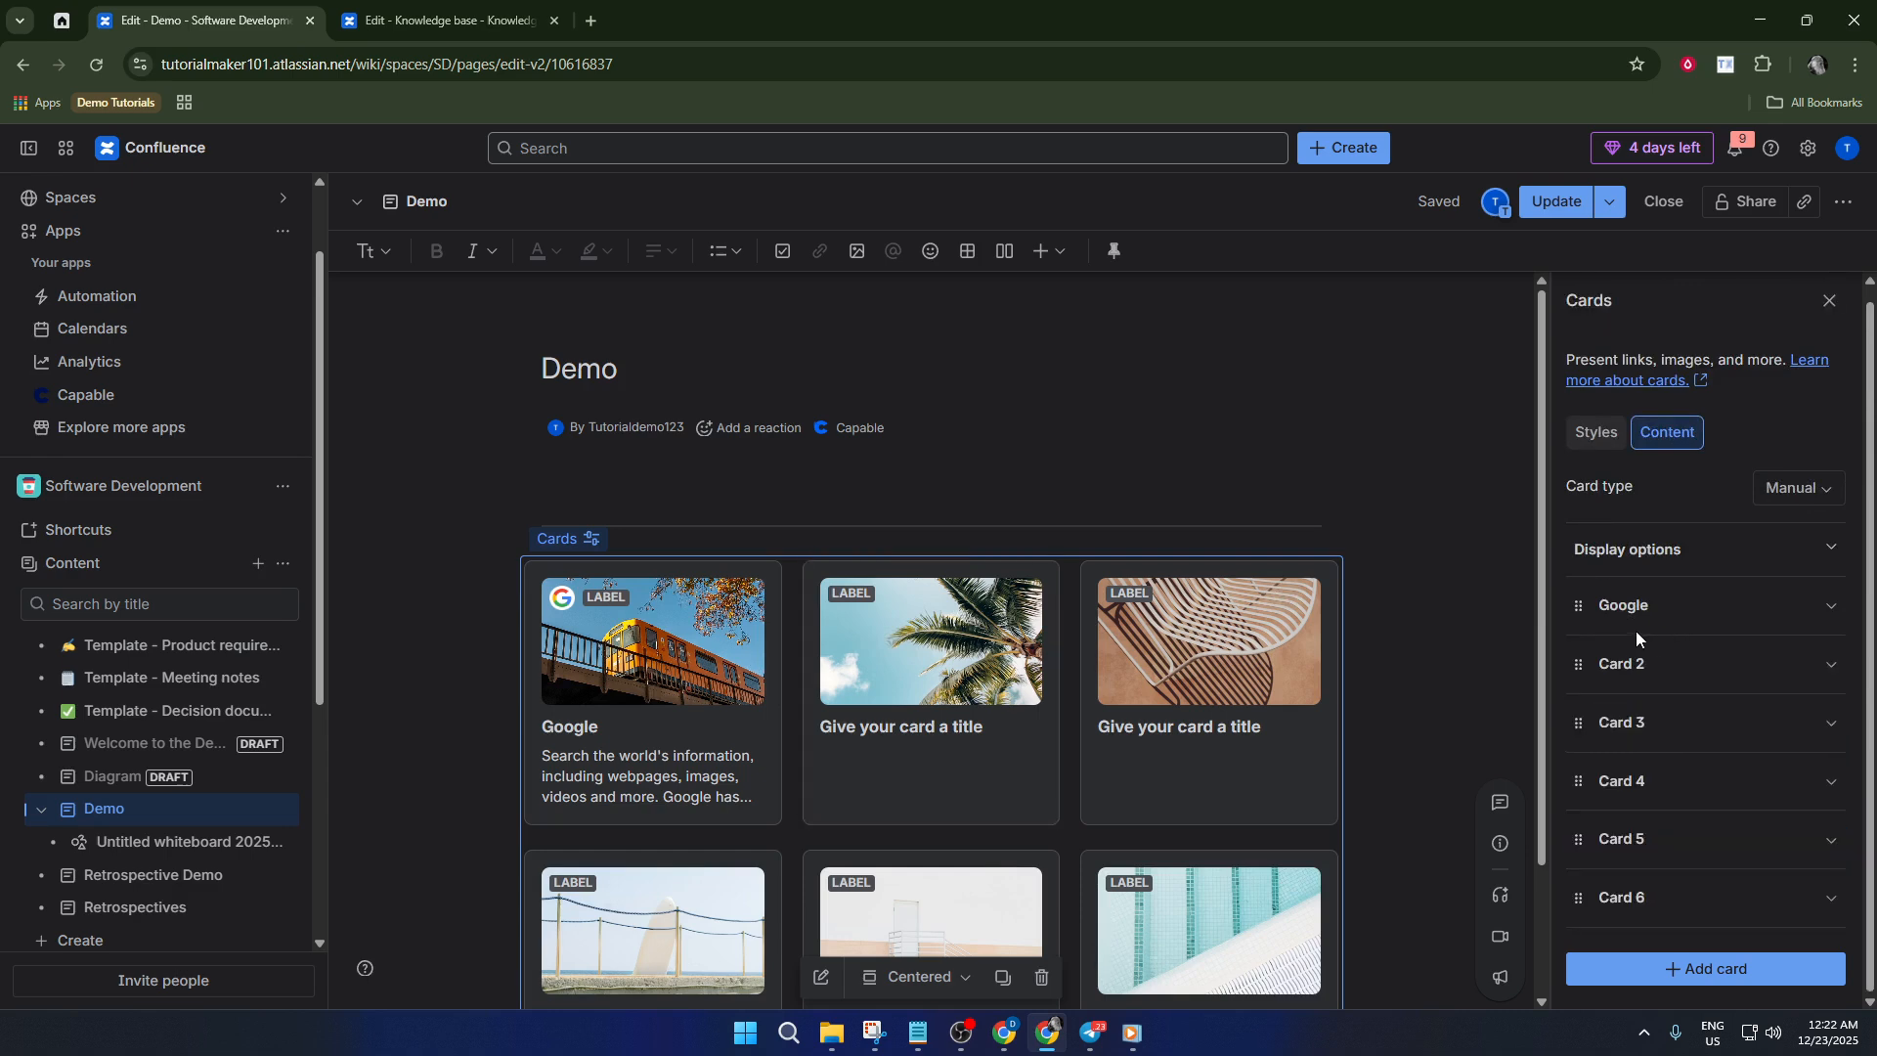
pyautogui.click(1691, 653)
pyautogui.scroll(-2, 1685, 657)
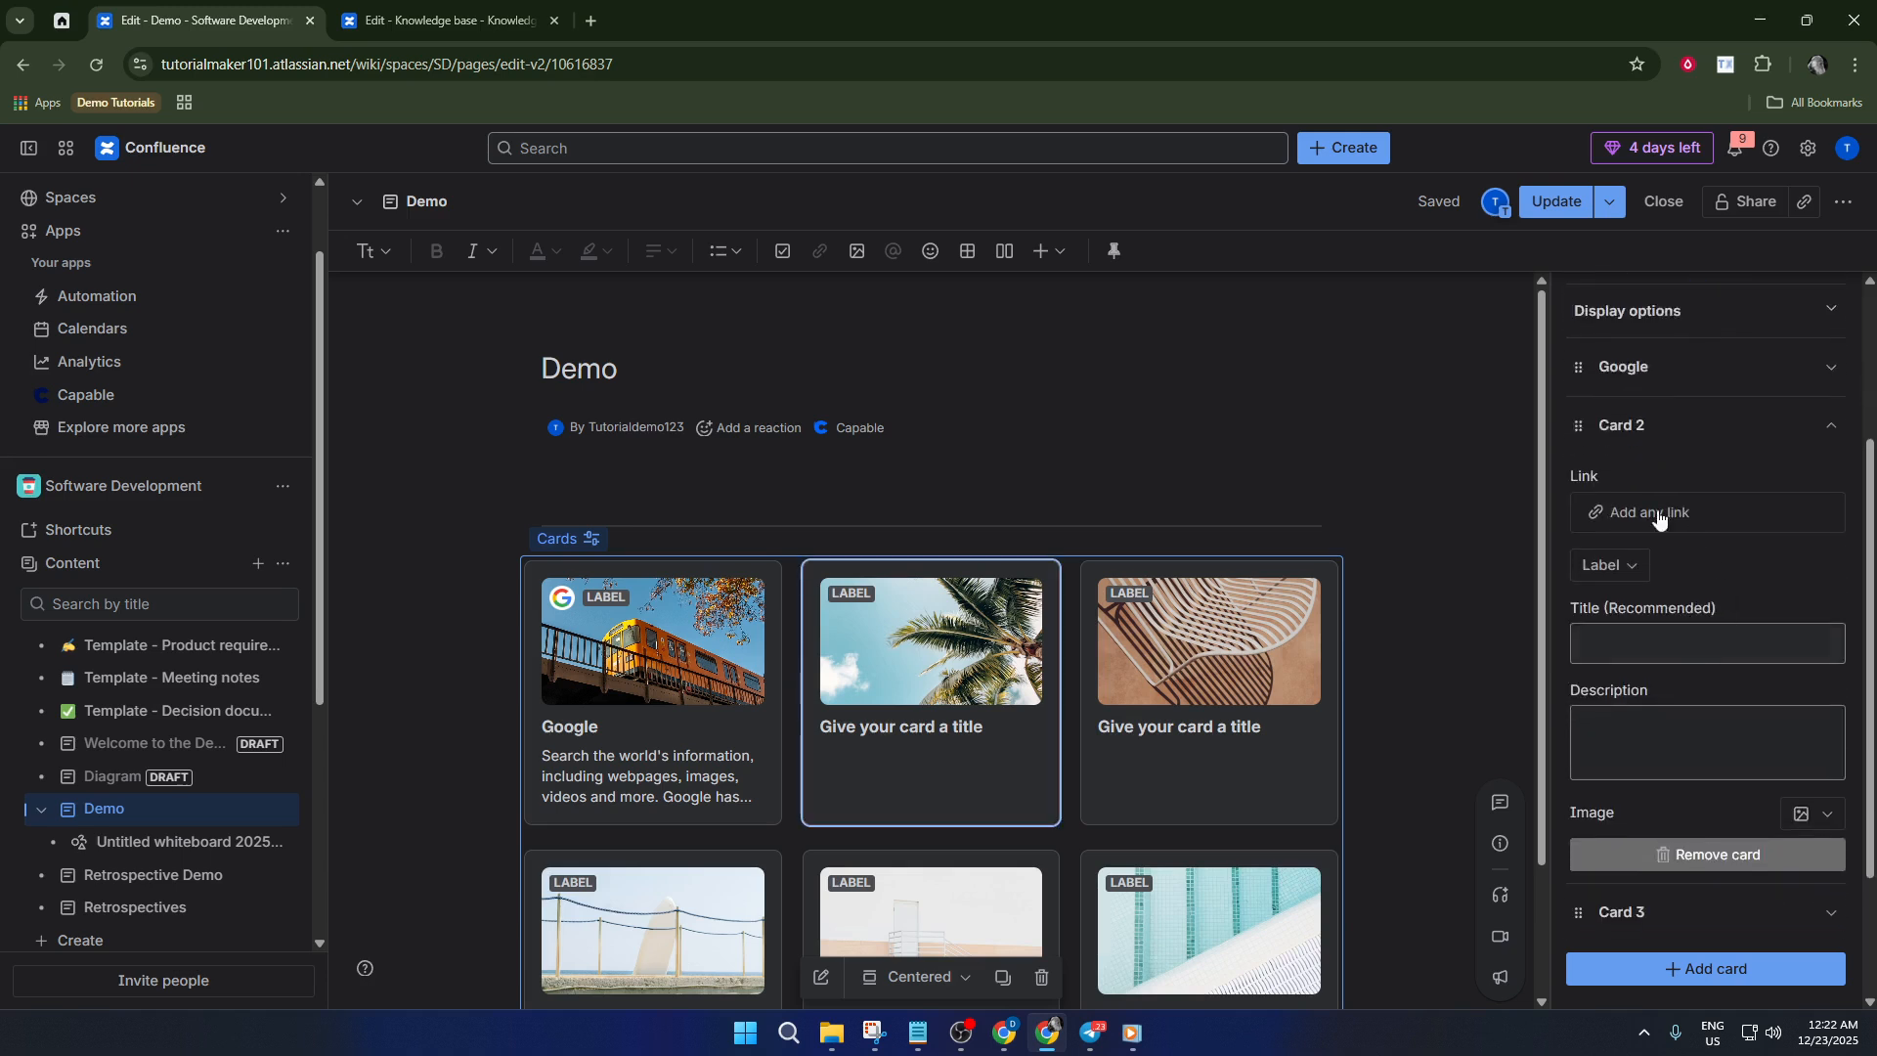
# Check the cards listed after Card 2 and expand the display options of the Cards element.
pyautogui.scroll(-2, 1686, 698)
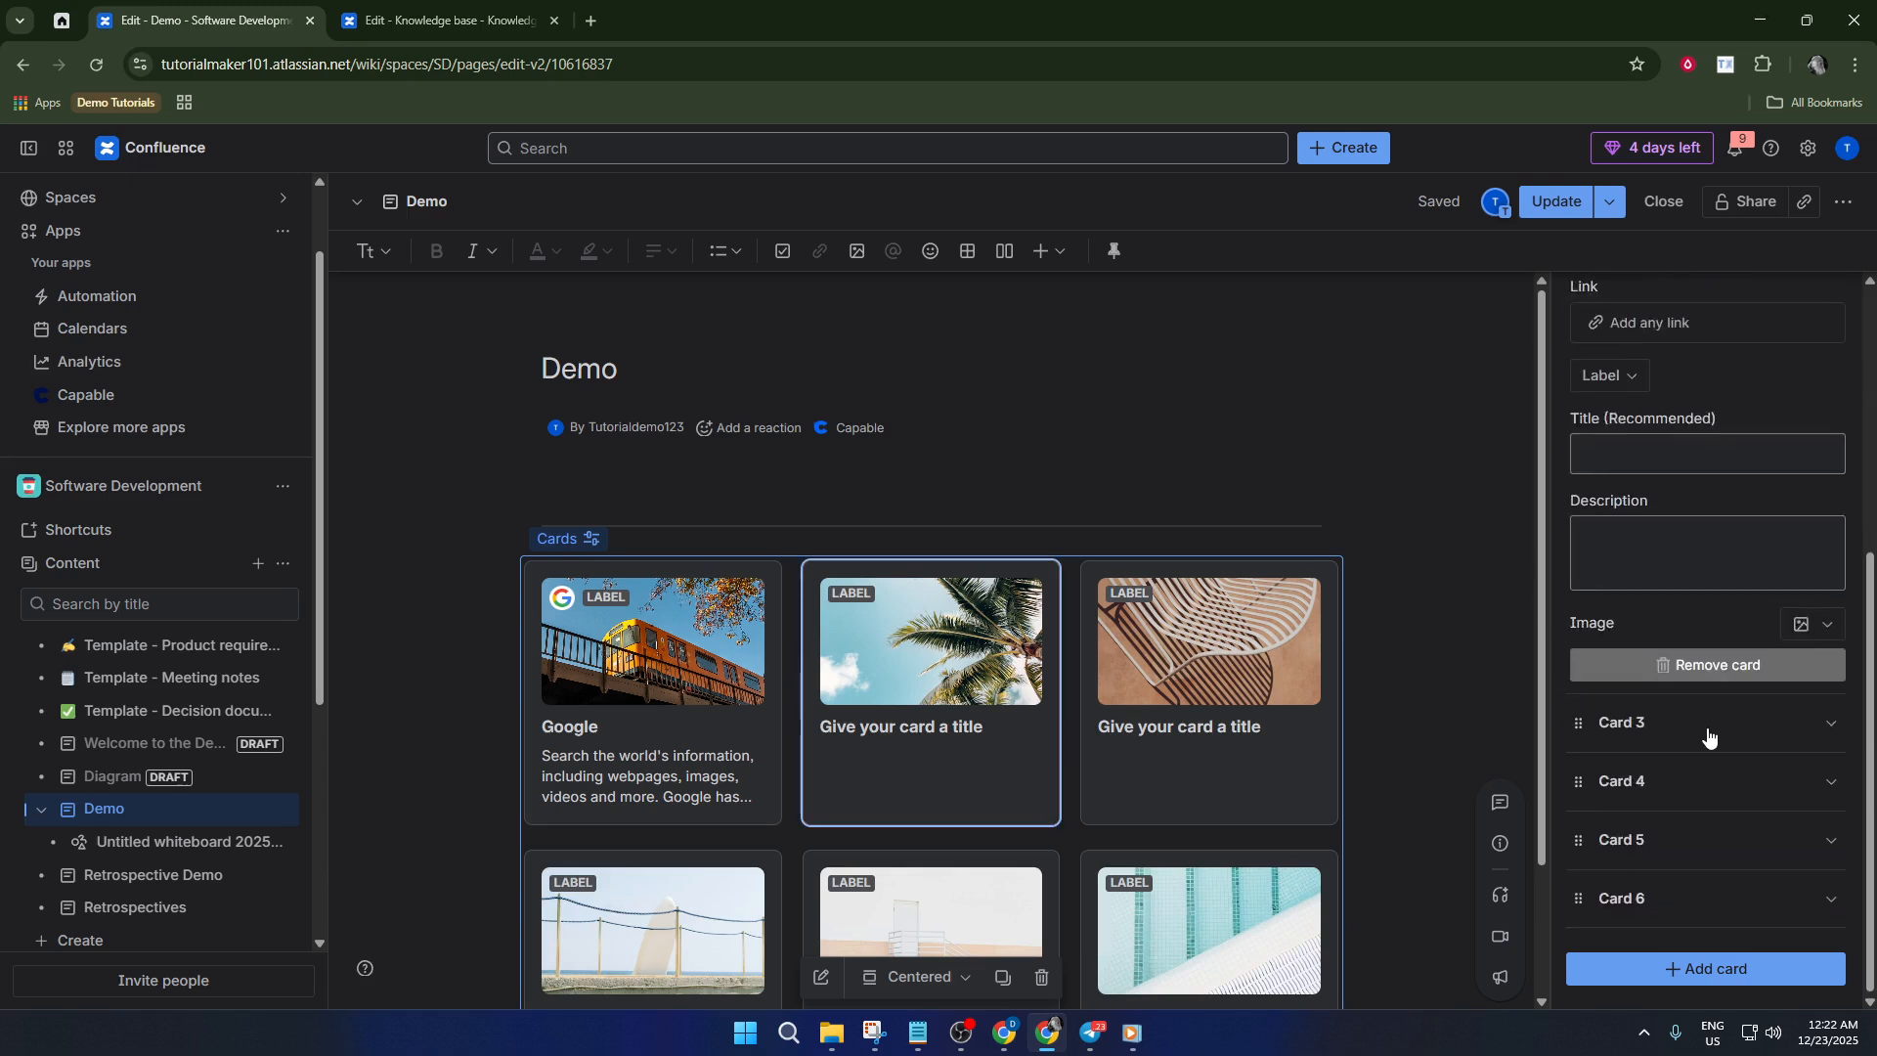
pyautogui.scroll(5, 1707, 735)
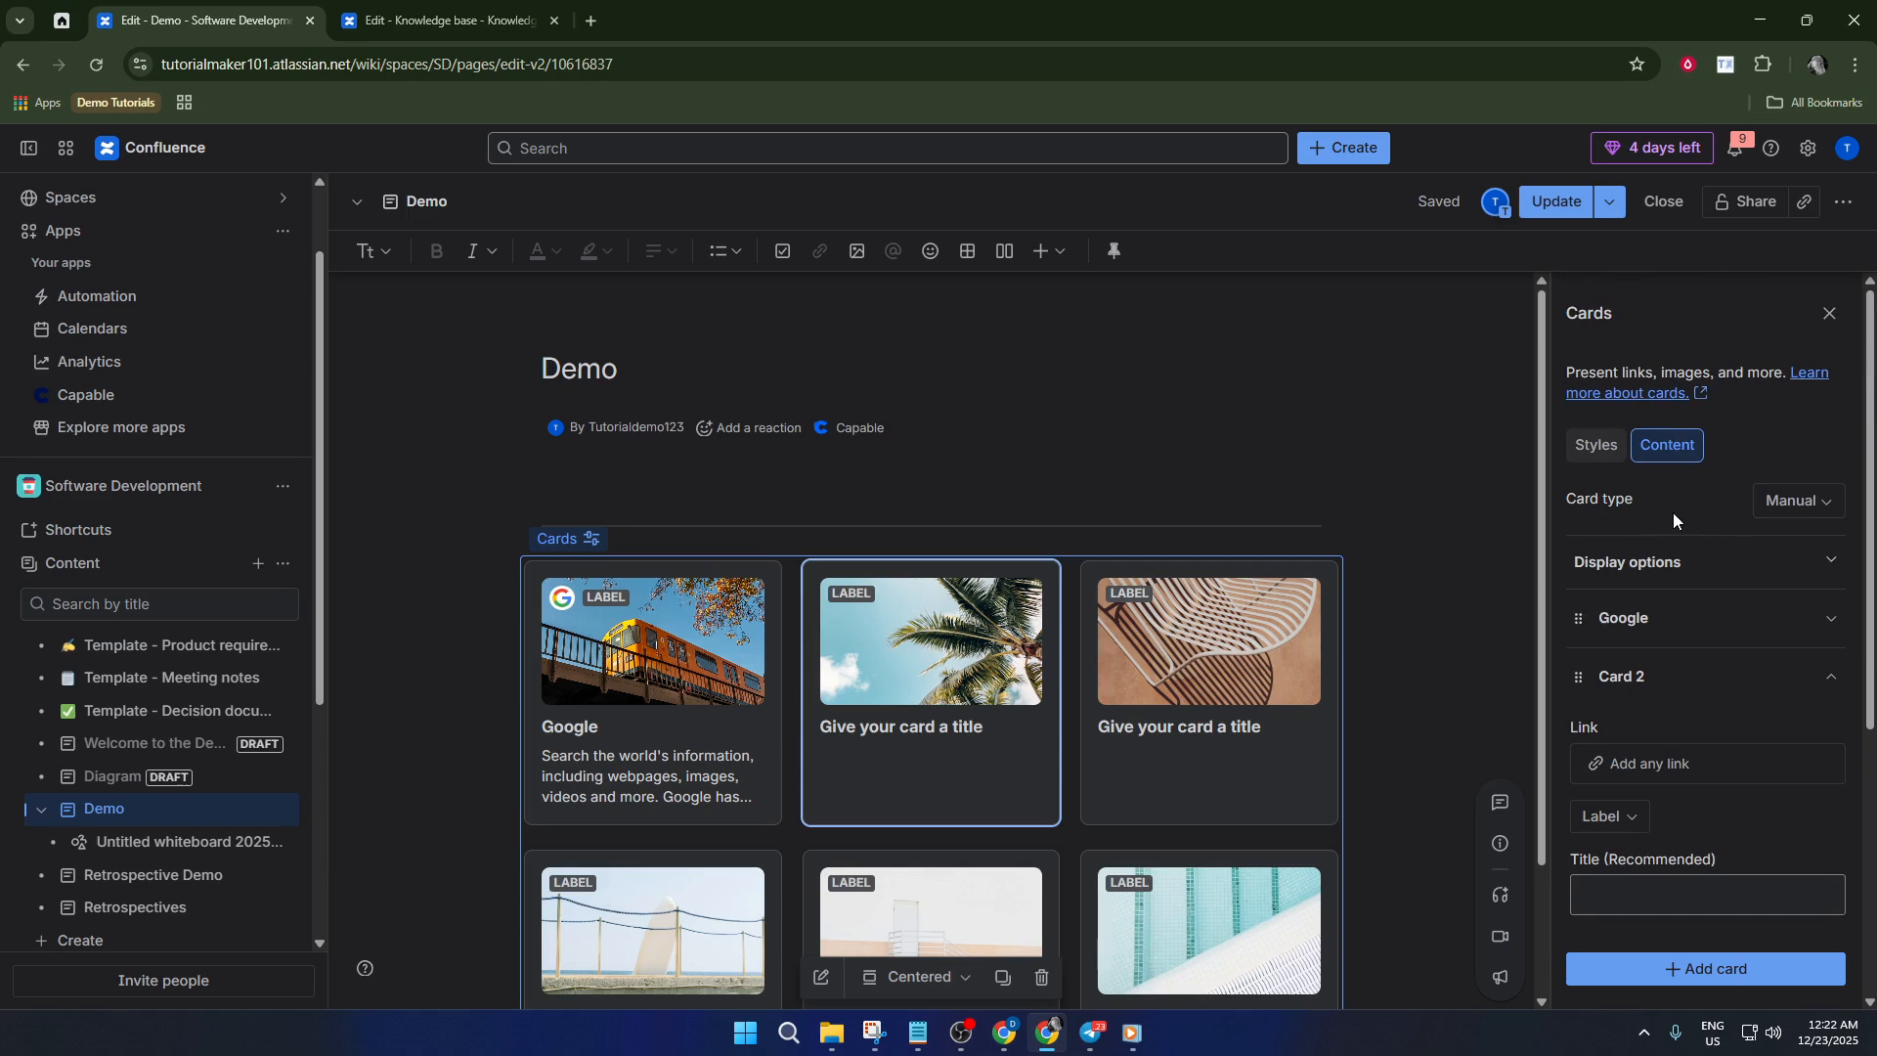
pyautogui.click(1703, 575)
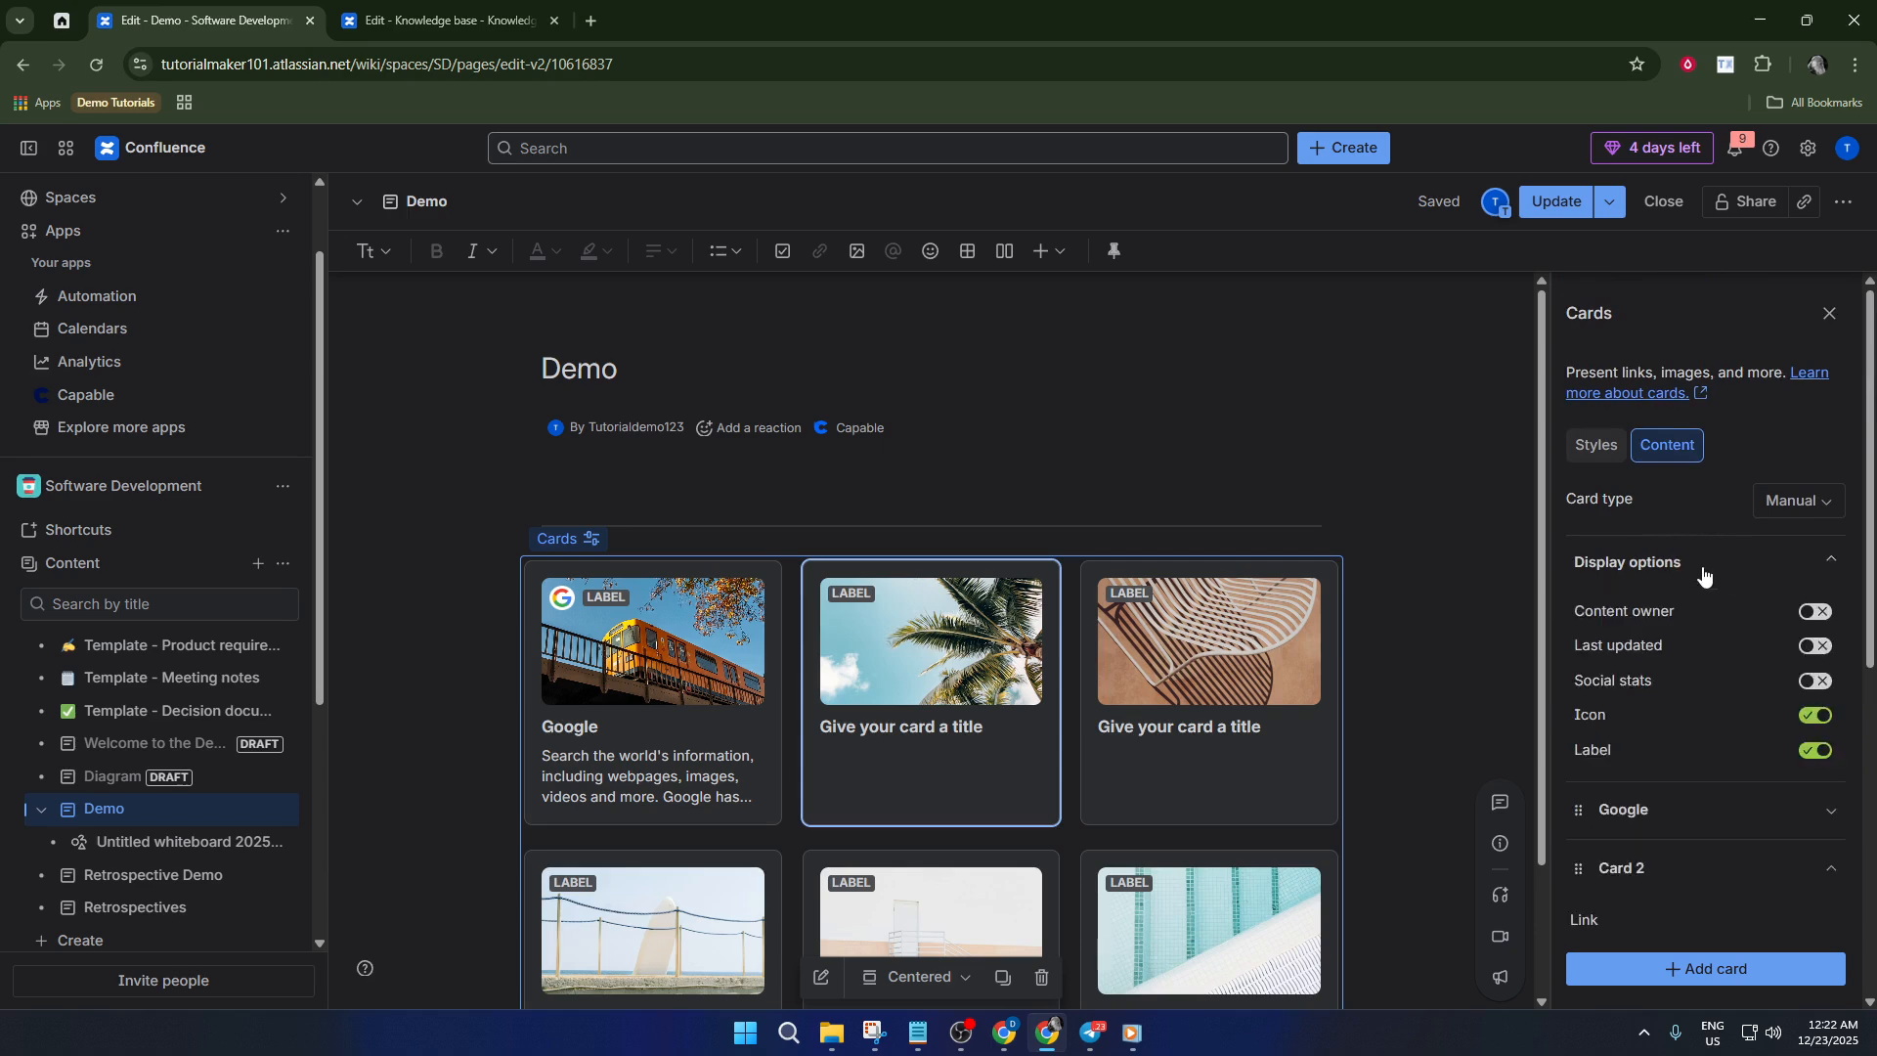